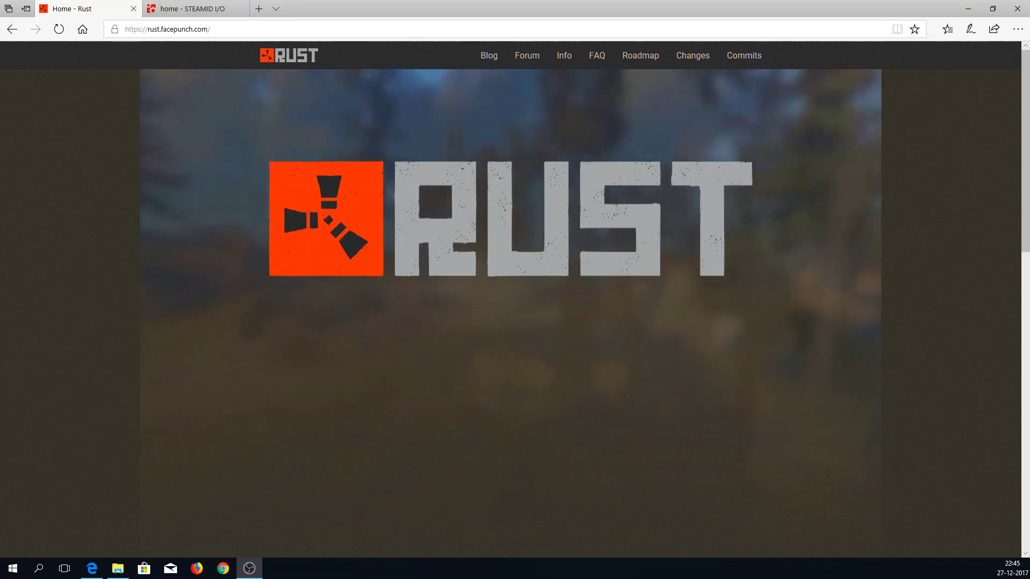
# Download the quick start Rust_Server.zip from the Rust site's FAQ and open the folder containing it
pyautogui.hotkey('ctrl', 'l')
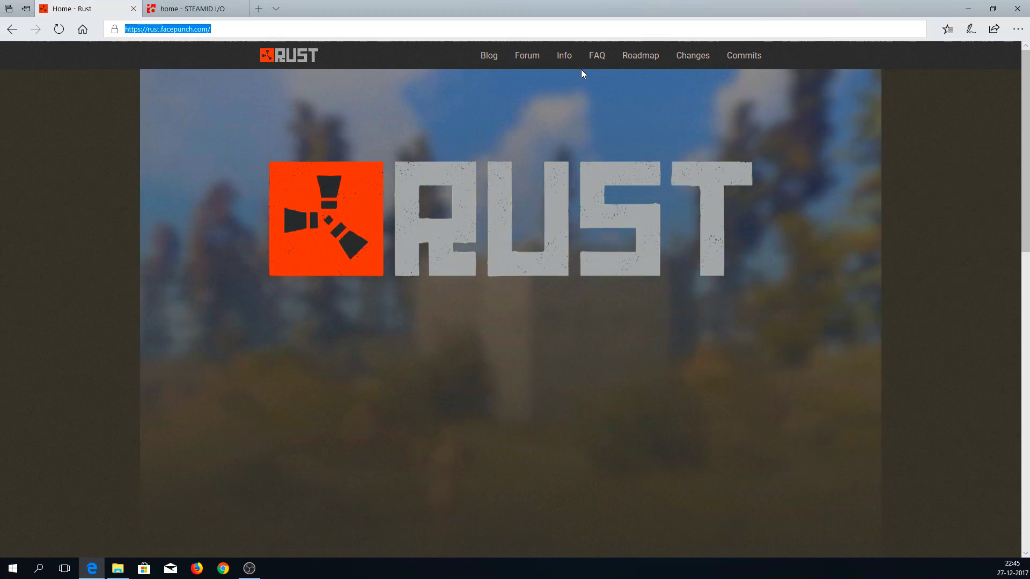
pyautogui.click(597, 60)
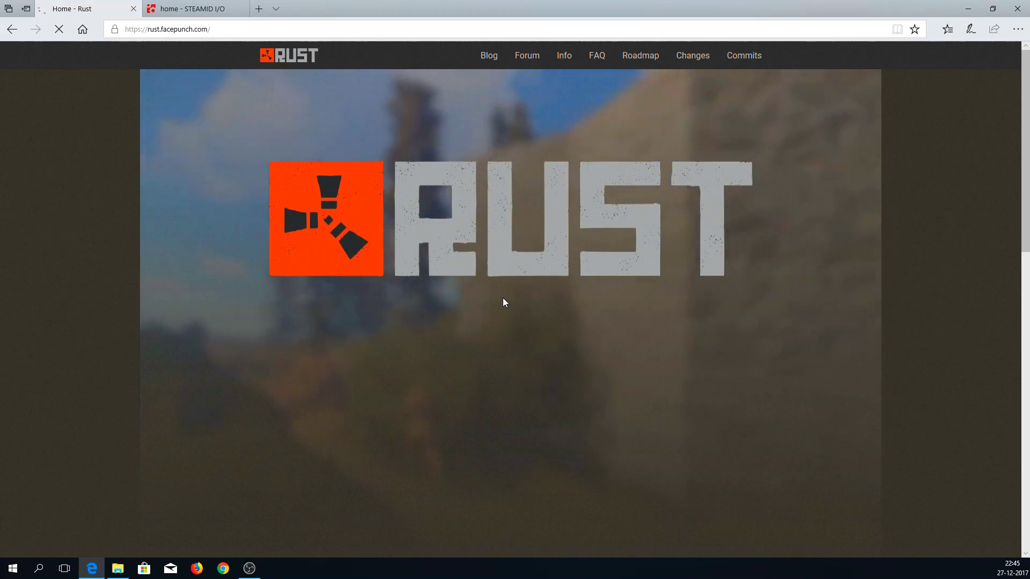
pyautogui.scroll(-6, 319, 253)
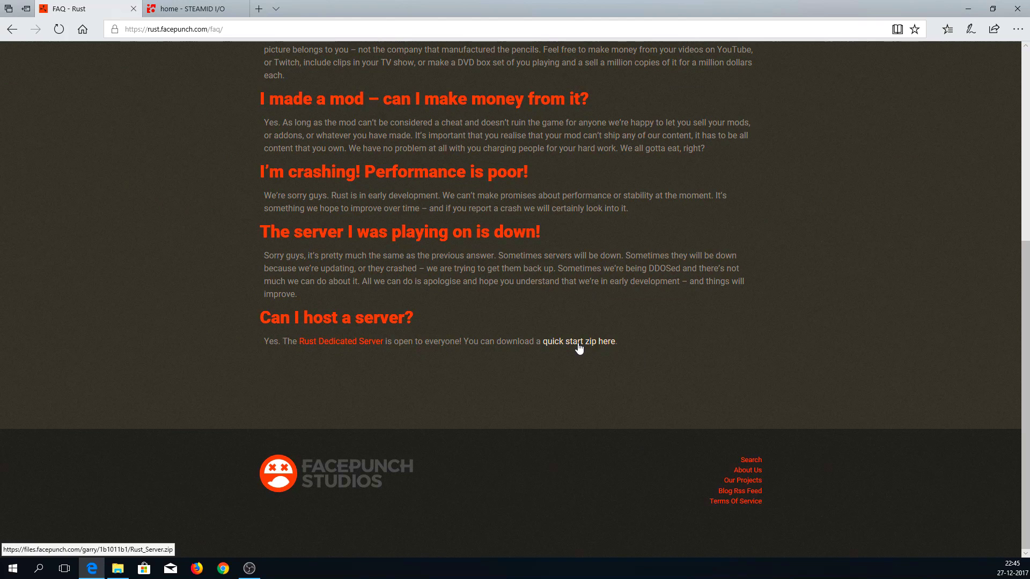
pyautogui.click(541, 309)
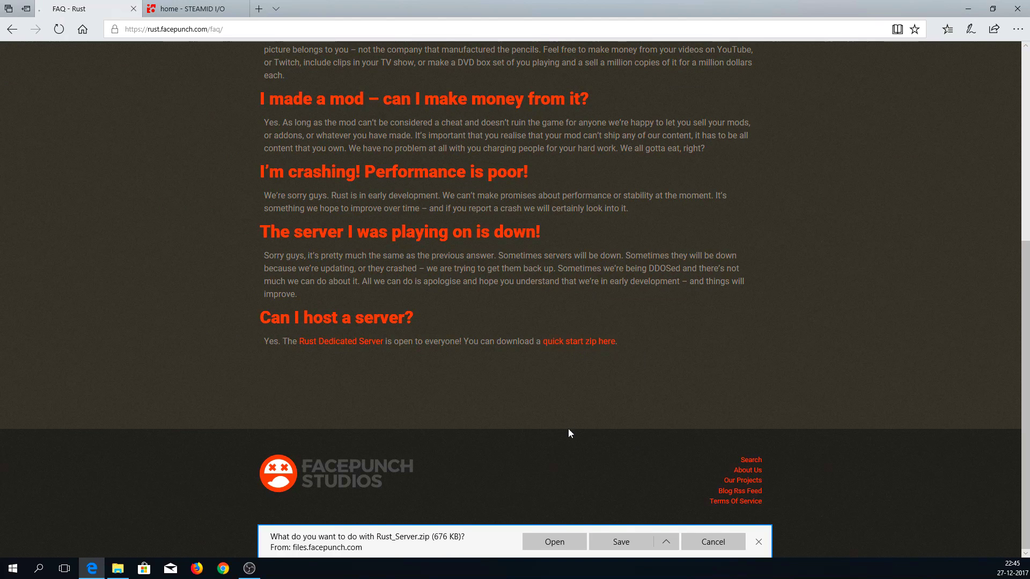
pyautogui.click(619, 543)
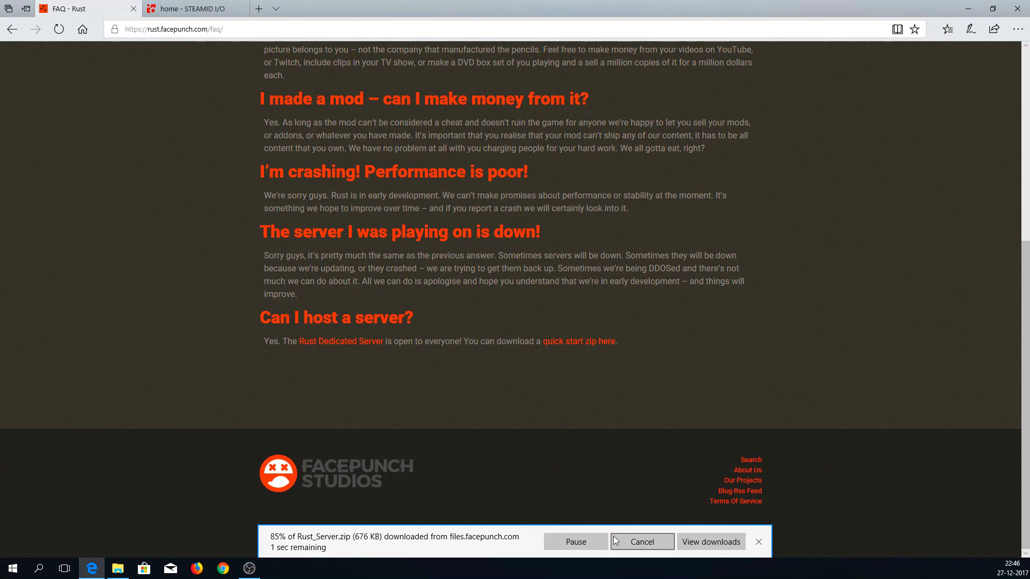
pyautogui.click(642, 544)
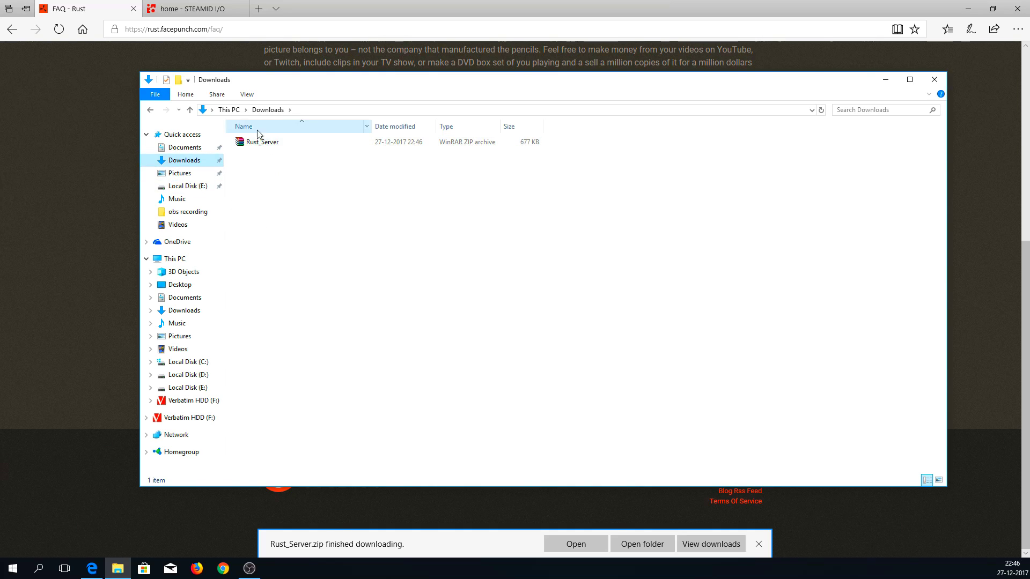
# Extract the Rust_Server archive on Local Disk (D:) into its own Rust_Server folder
pyautogui.click(198, 376)
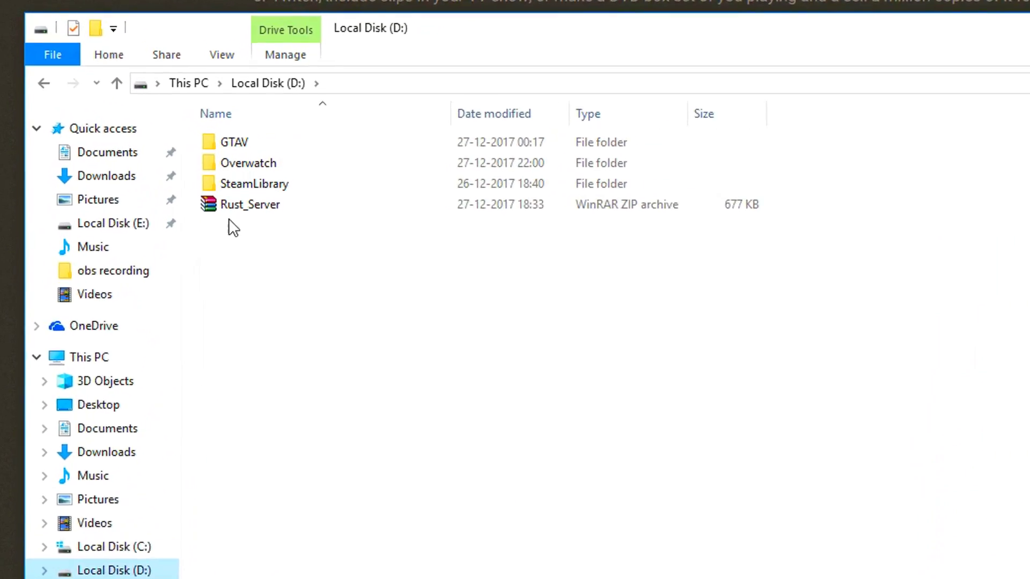
pyautogui.rightClick(261, 179)
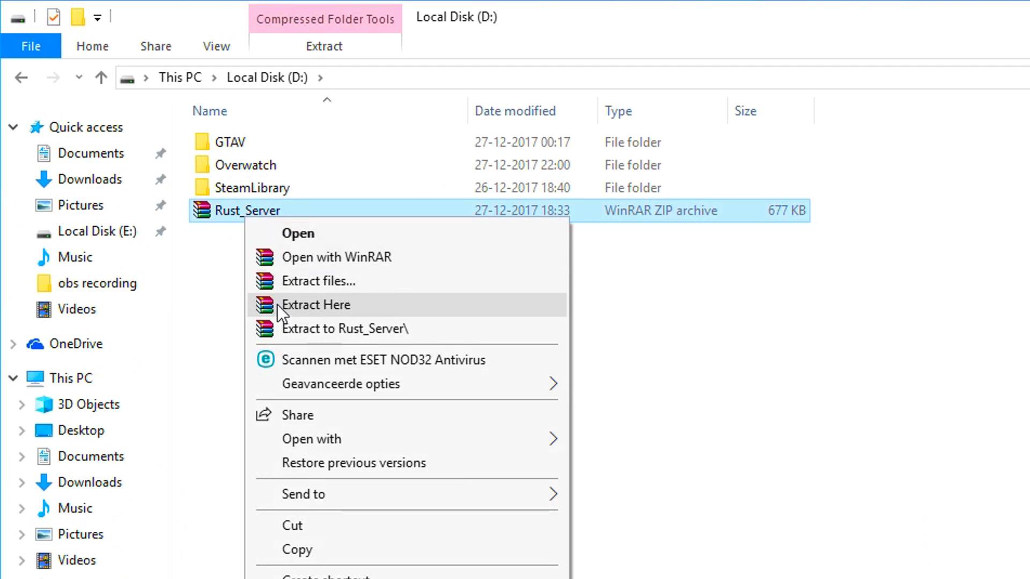
pyautogui.click(301, 330)
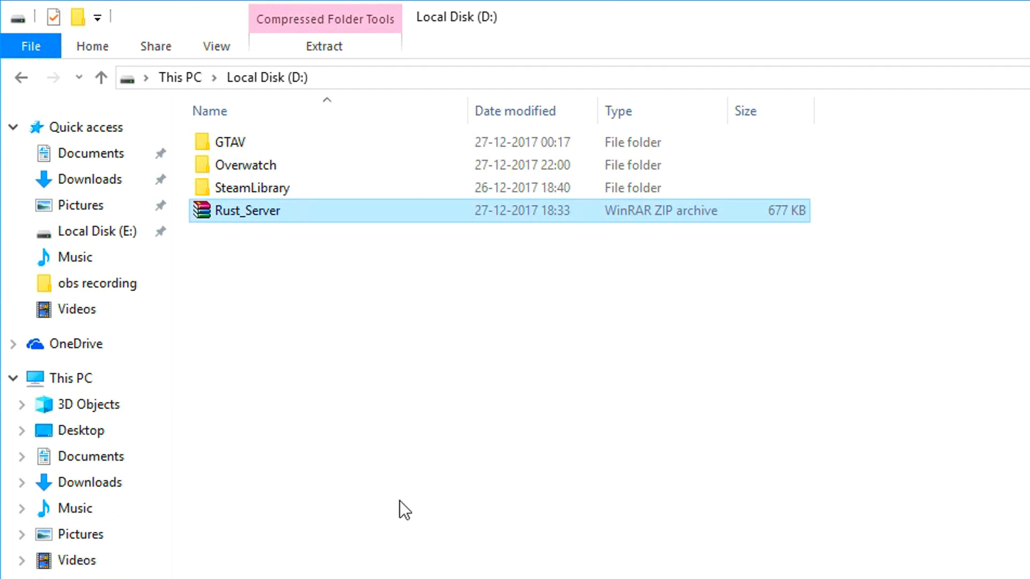
# Open the Run_DS batch file from the extracted Rust_Server\Server folder for editing
pyautogui.doubleClick(256, 240)
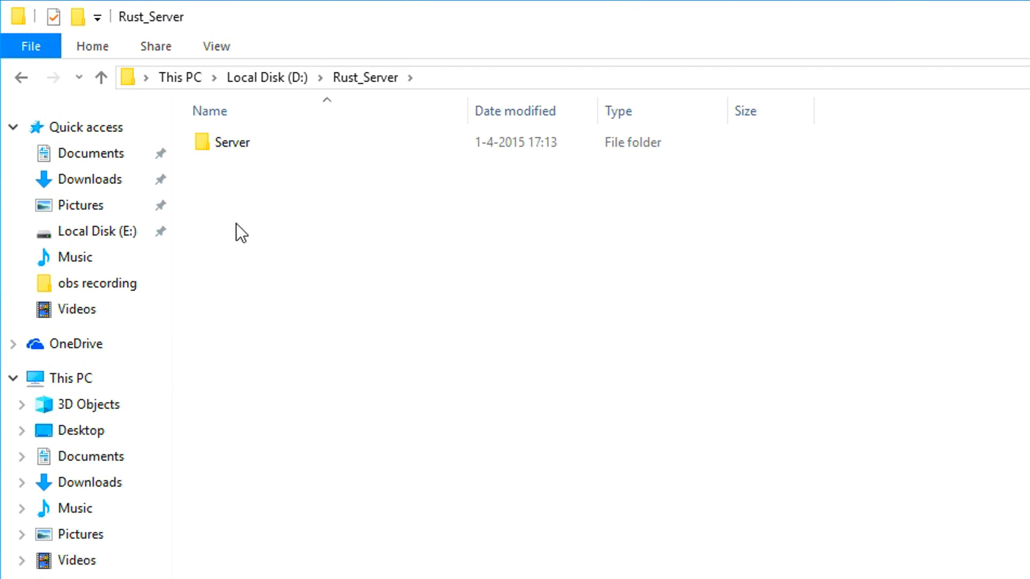
pyautogui.doubleClick(237, 142)
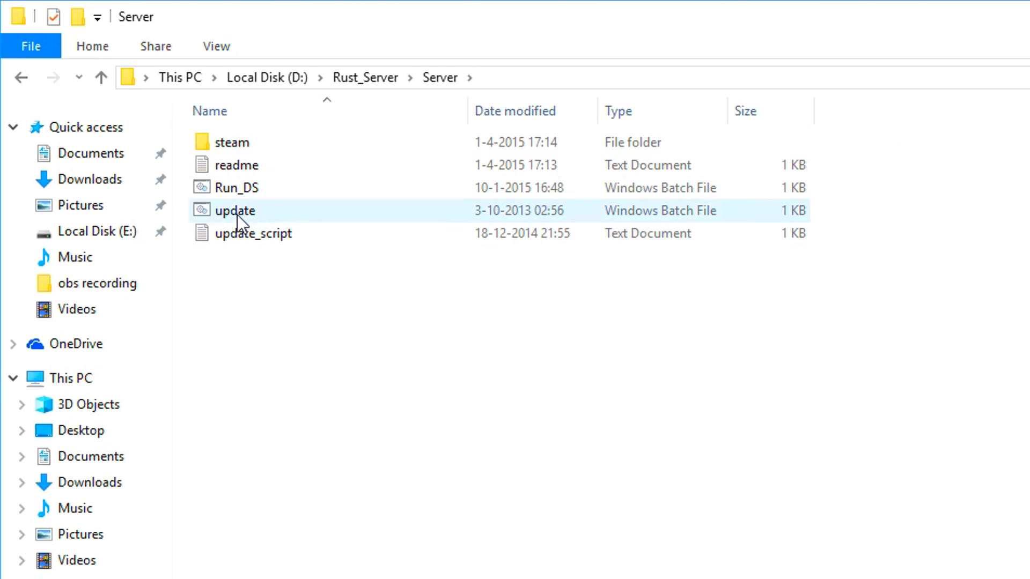
pyautogui.rightClick(256, 187)
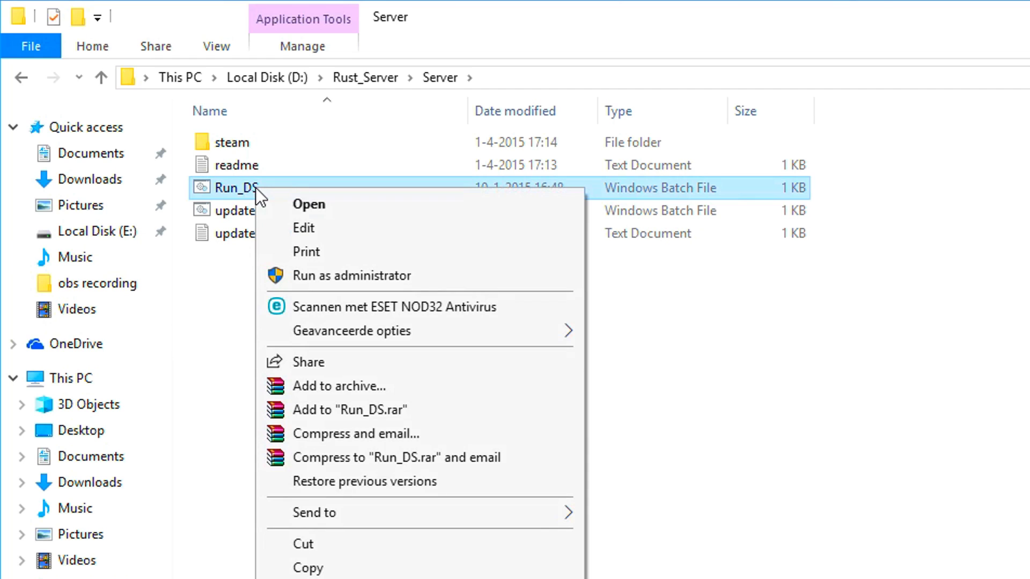
pyautogui.click(298, 228)
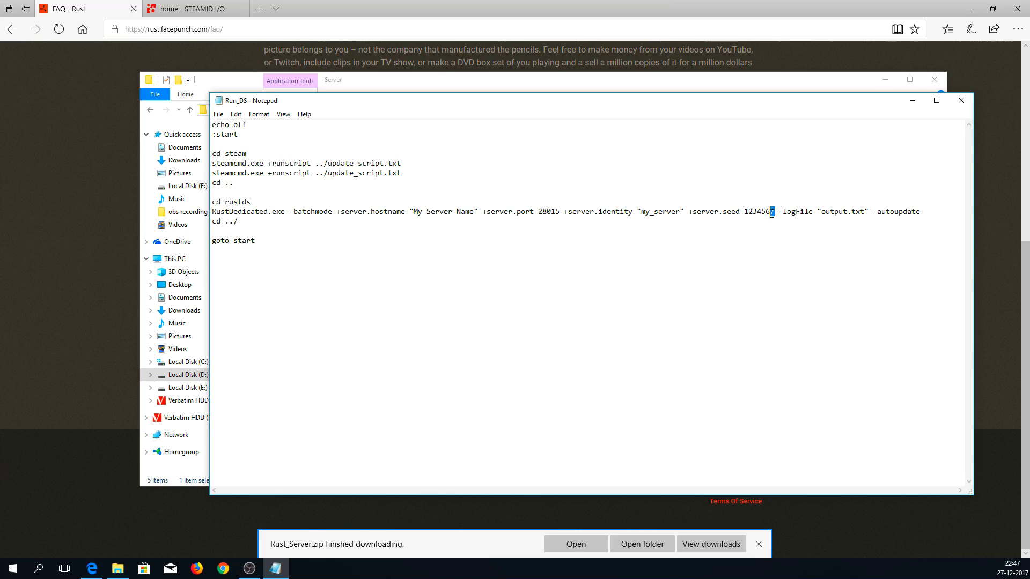
# Set the server seed to 32874834 and the server hostname to "RustServer" in the RustDedicated.exe line
pyautogui.moveTo(772, 213); pyautogui.dragTo(748, 215)
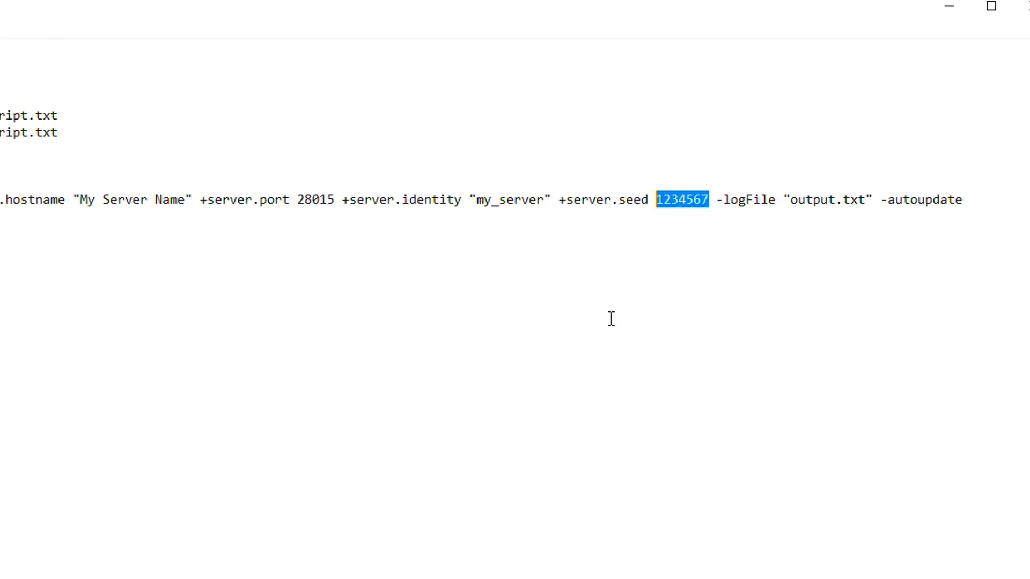
pyautogui.write('32874834')
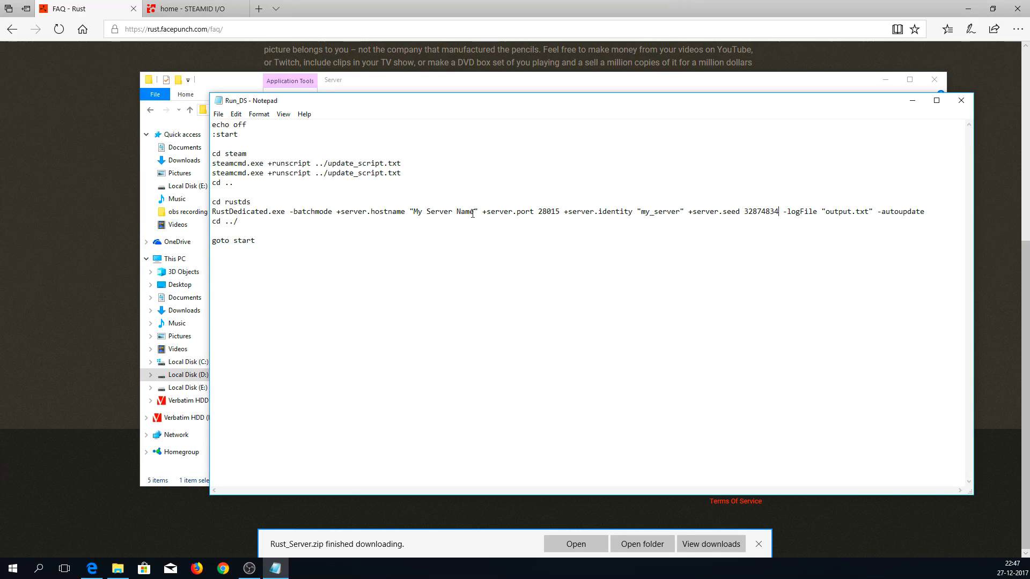
pyautogui.moveTo(473, 213); pyautogui.dragTo(420, 215)
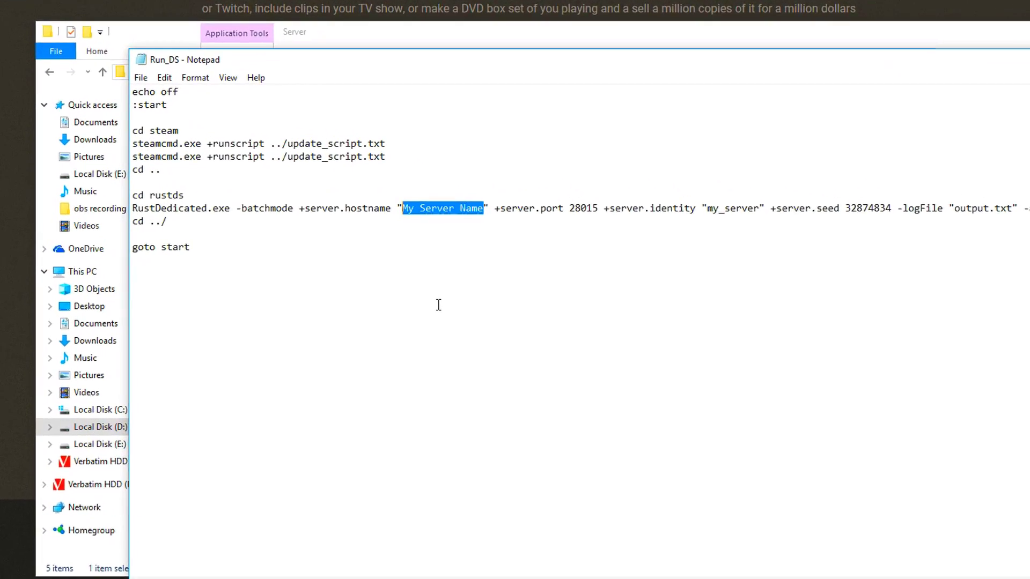
pyautogui.write('RustServer')
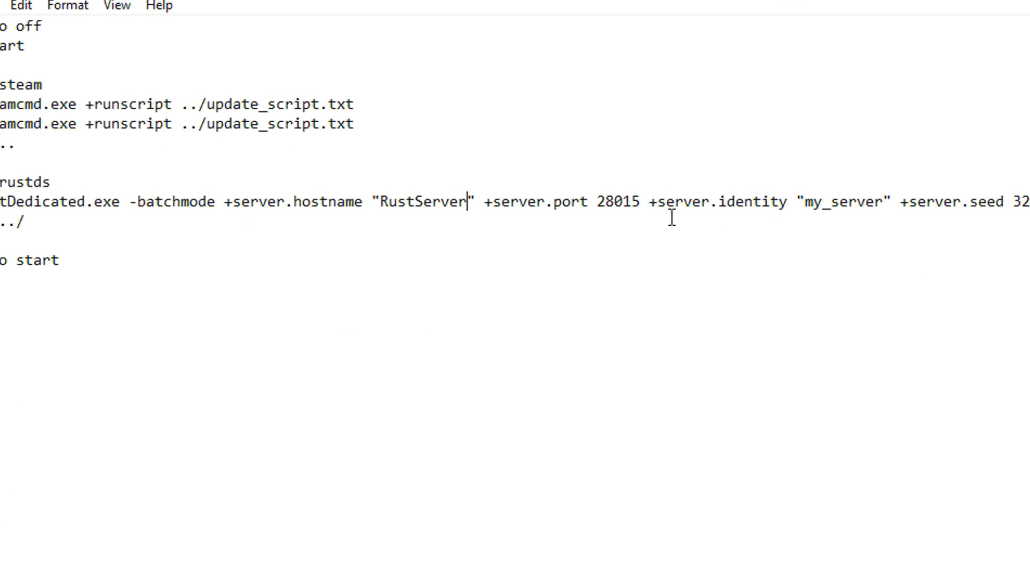
# Save the edited Run_DS.bat and run it to install and start the Rust server
pyautogui.moveTo(634, 208); pyautogui.dragTo(590, 206)
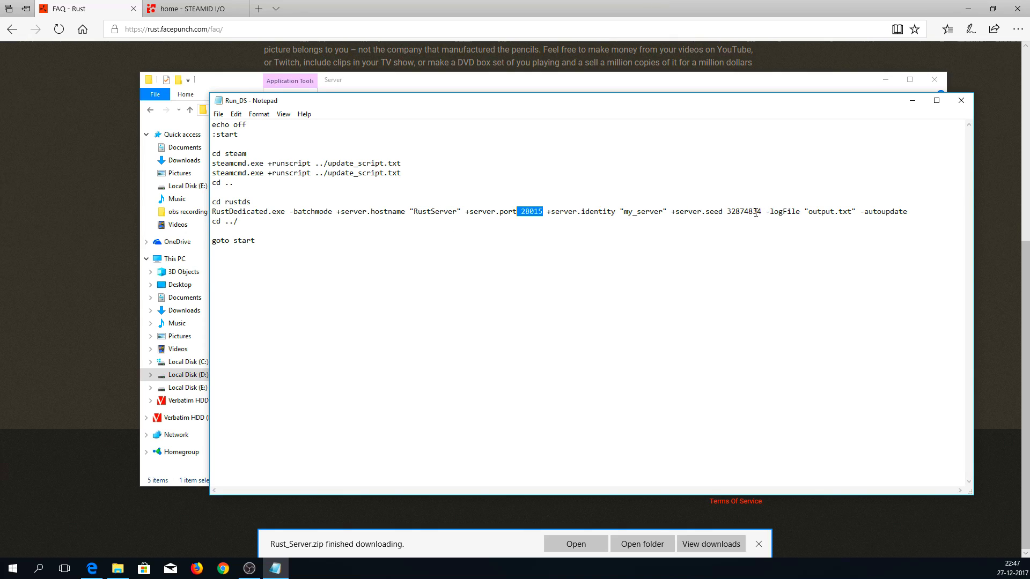
pyautogui.click(961, 100)
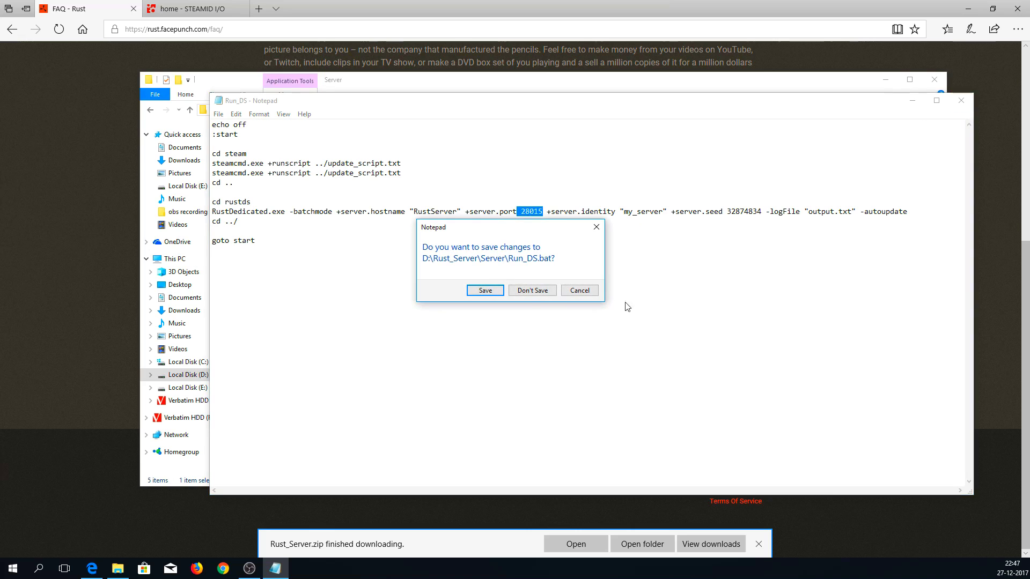
pyautogui.click(489, 294)
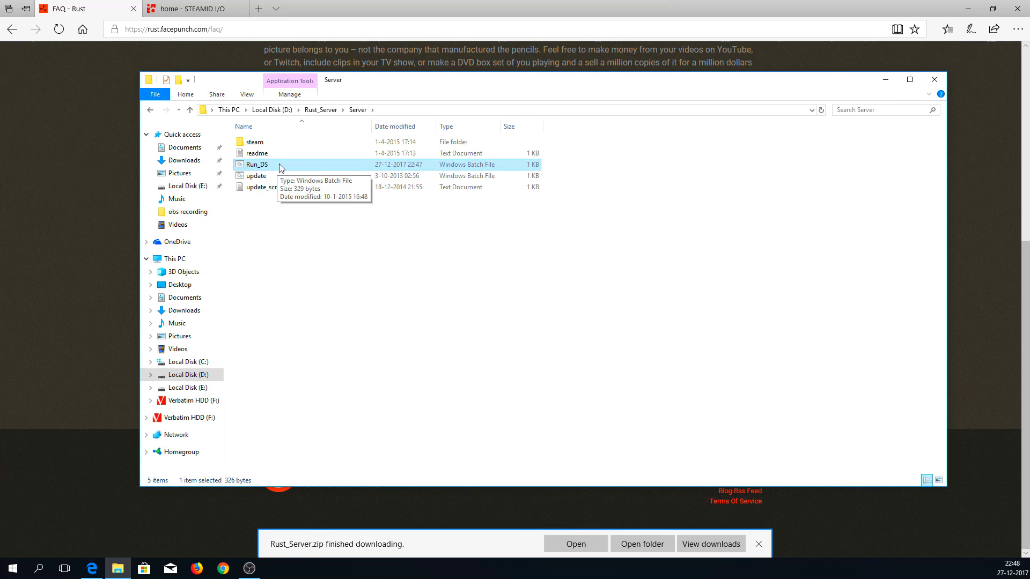
pyautogui.doubleClick(271, 165)
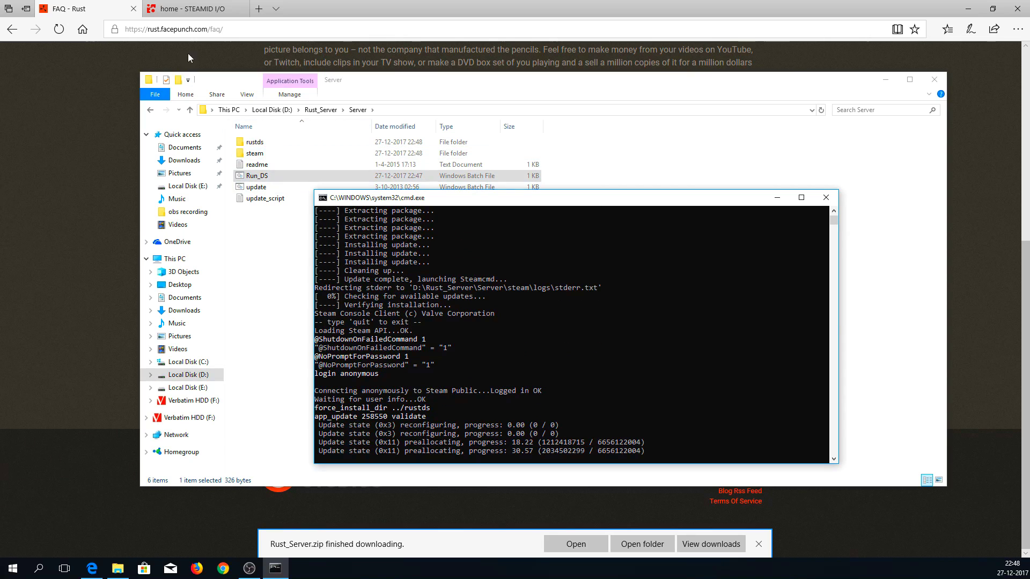
# Look up the saved Steam profile address on STEAMID I/O and copy the account's steamID64
pyautogui.click(196, 9)
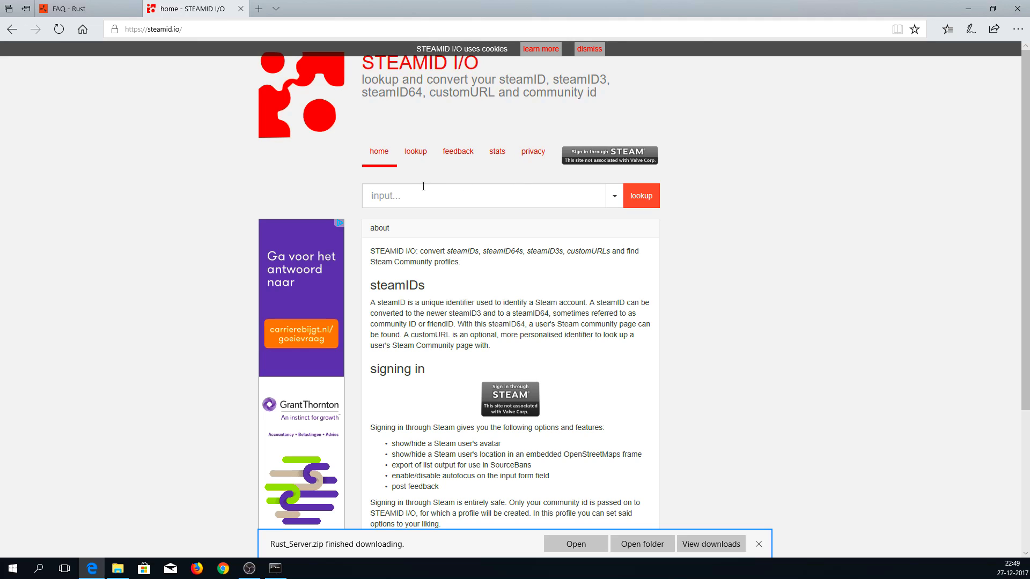
pyautogui.click(386, 198)
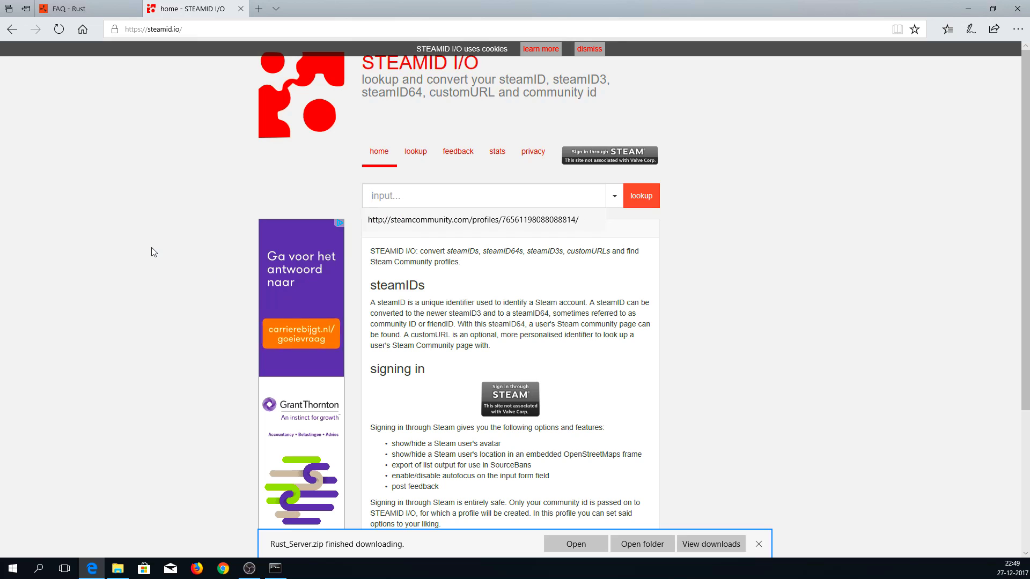
pyautogui.press('Down')
pyautogui.press('Return')
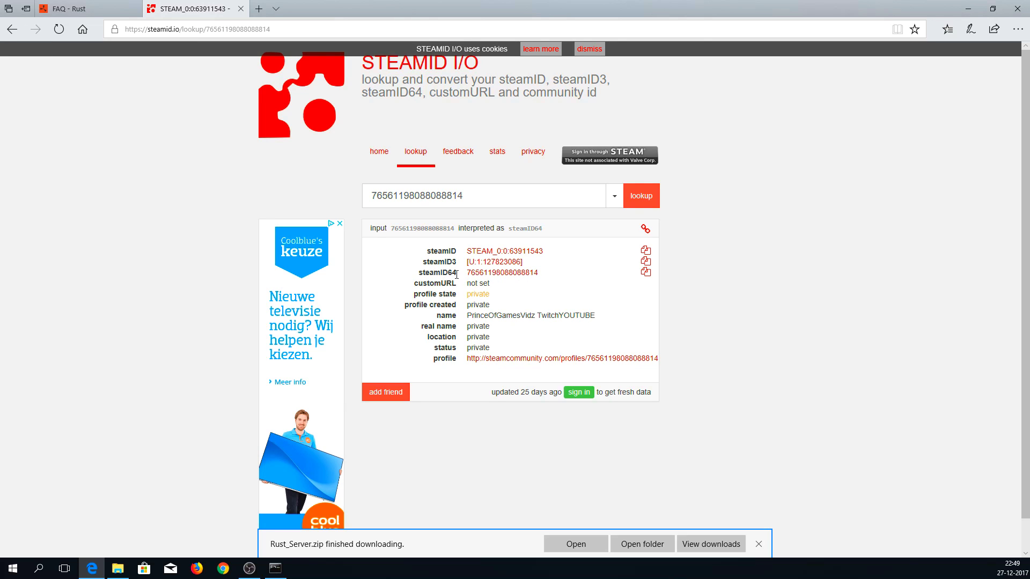
pyautogui.click(647, 273)
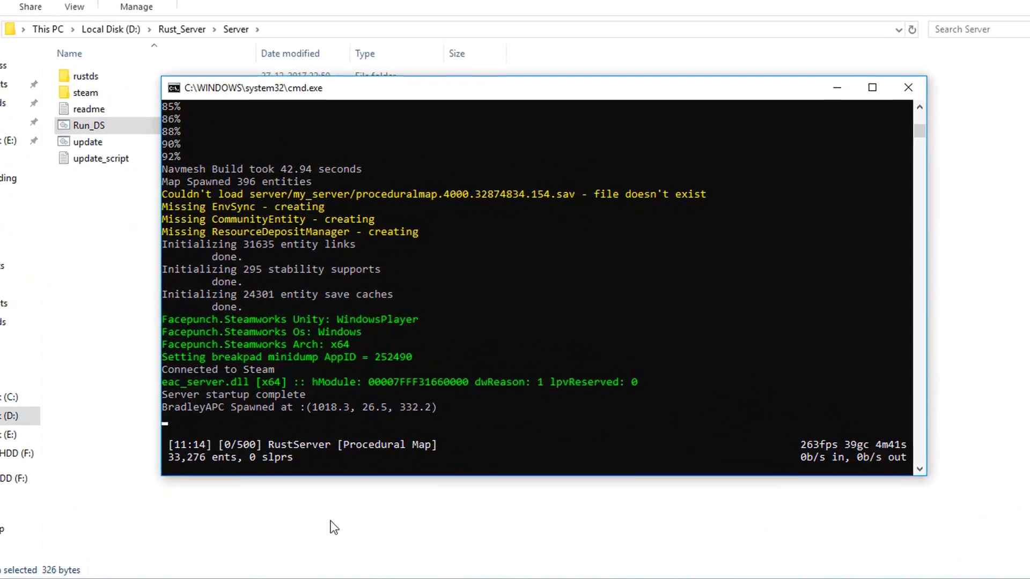
# Add the copied Steam ID as server owner with the ownerid command in the server console
pyautogui.write('ow')
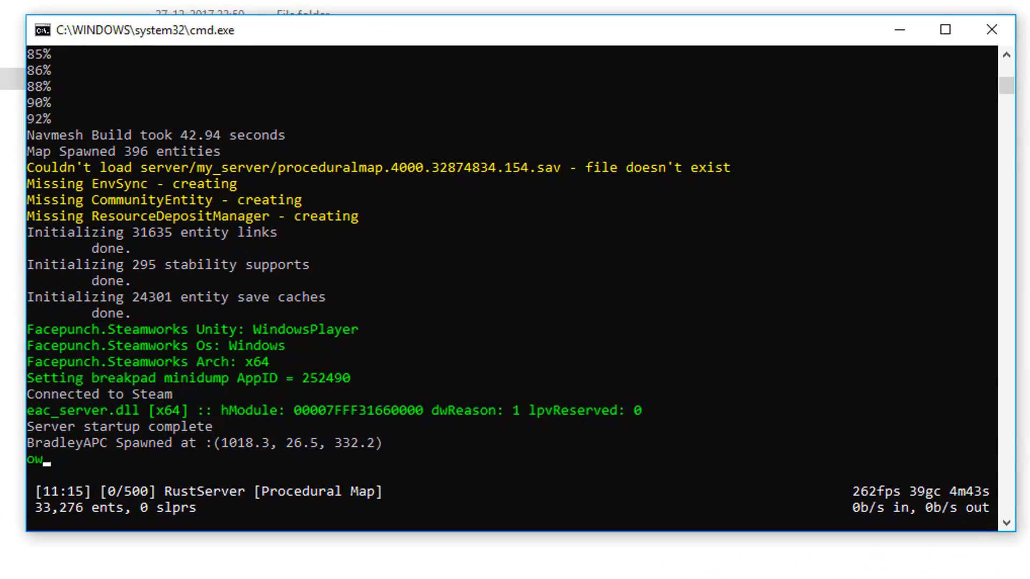
pyautogui.write('nerid')
pyautogui.hotkey('ctrl', 'v')
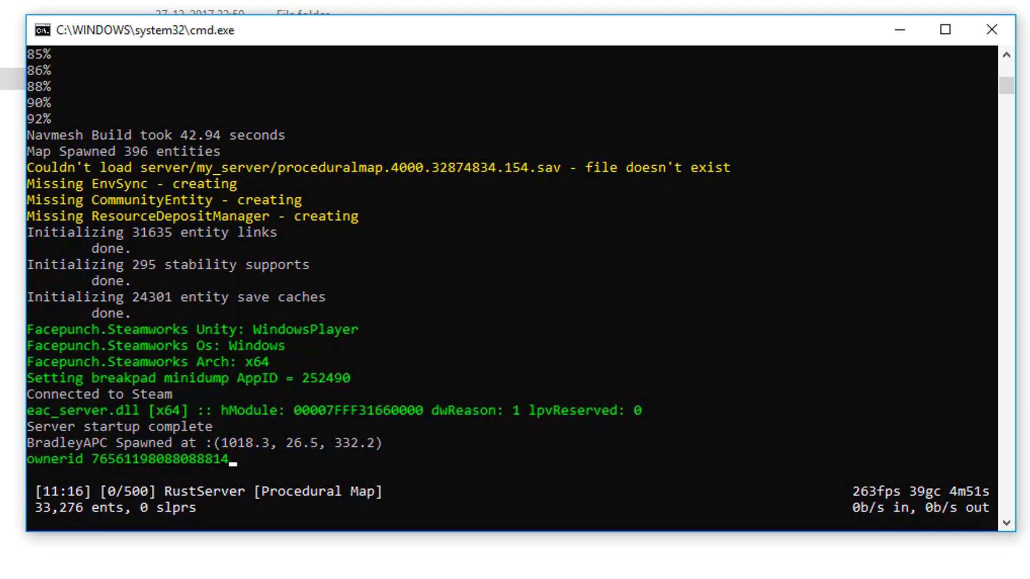
pyautogui.press('Return')
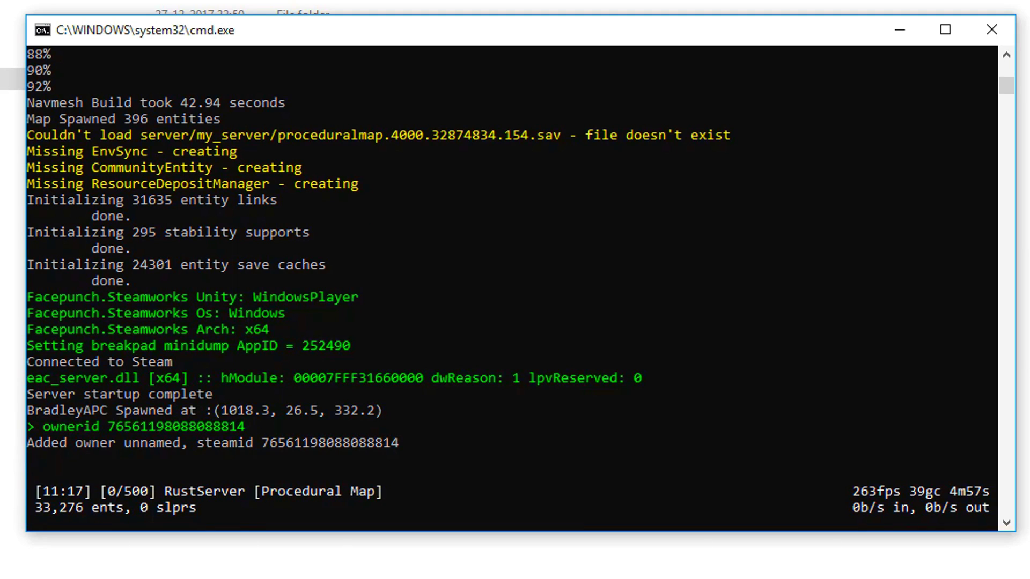
pyautogui.write('moderatorid')
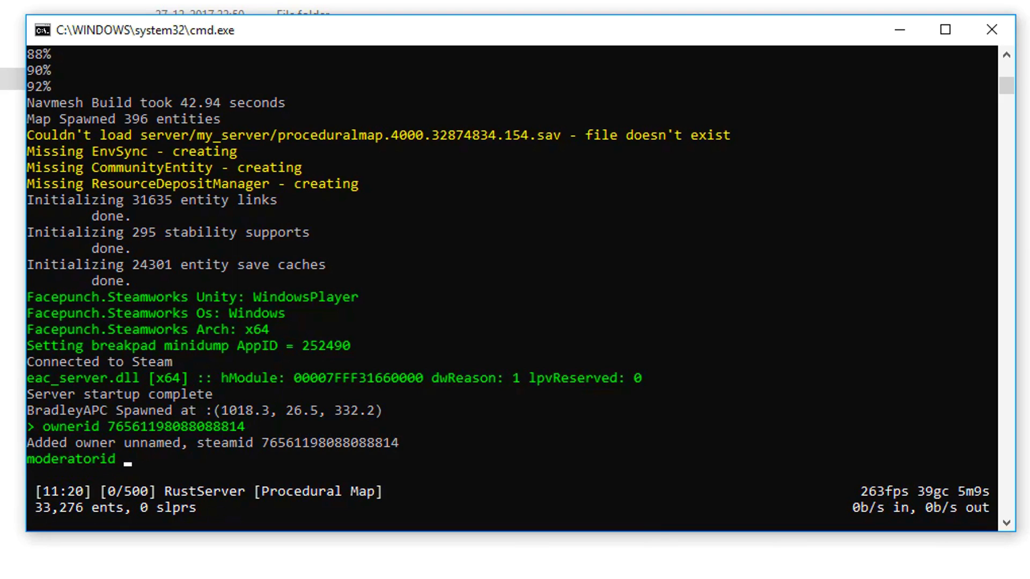
pyautogui.press('BackSpace')
pyautogui.press('BackSpace')
pyautogui.press('BackSpace')
pyautogui.press('BackSpace')
pyautogui.press('BackSpace')
pyautogui.press('BackSpace')
pyautogui.press('BackSpace')
pyautogui.press('BackSpace')
pyautogui.press('BackSpace')
pyautogui.press('BackSpace')
pyautogui.press('BackSpace')
pyautogui.press('BackSpace')
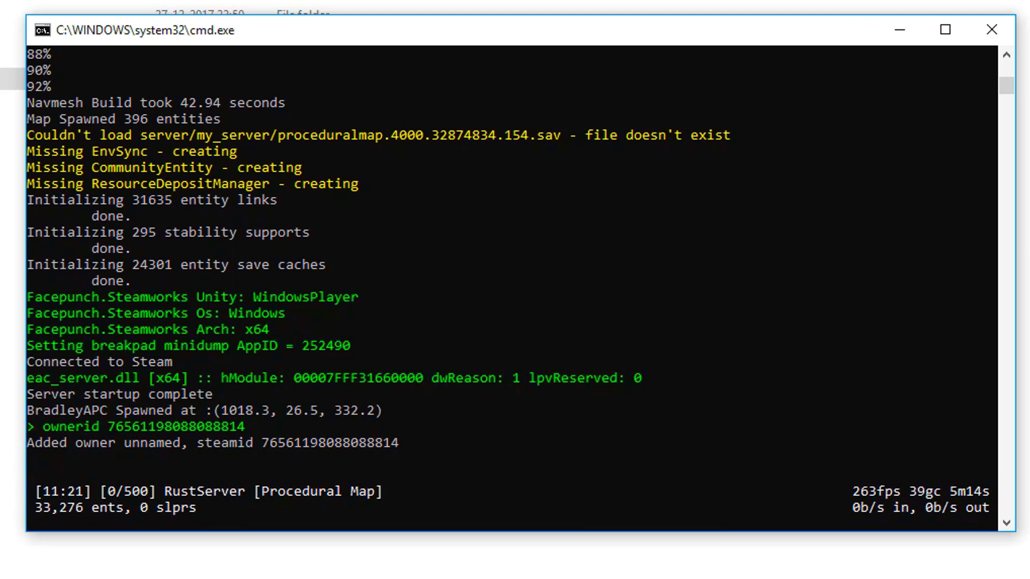
# Save the server configuration by running writecfg in the server console
pyautogui.write('writecfg')
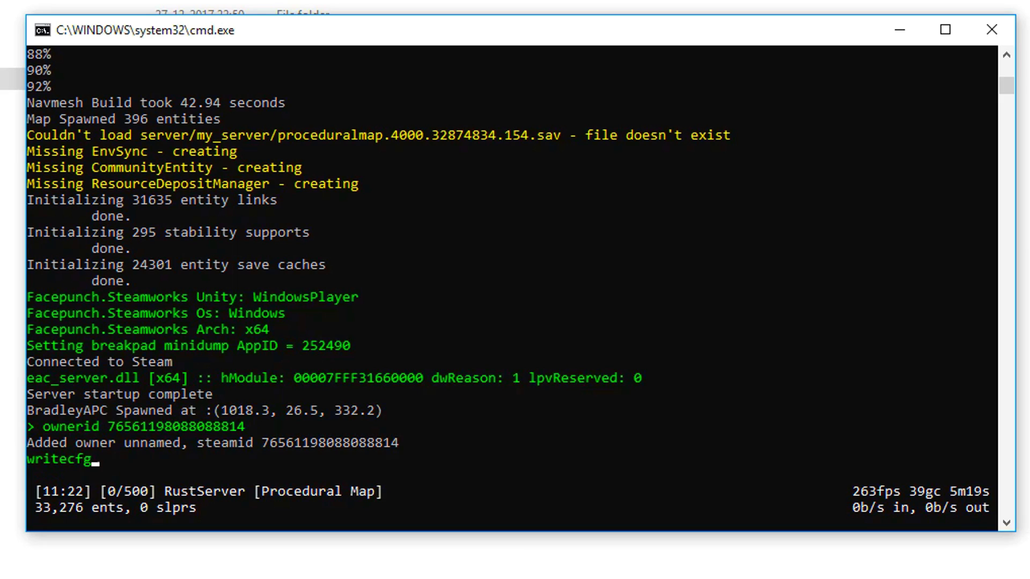
pyautogui.press('Return')
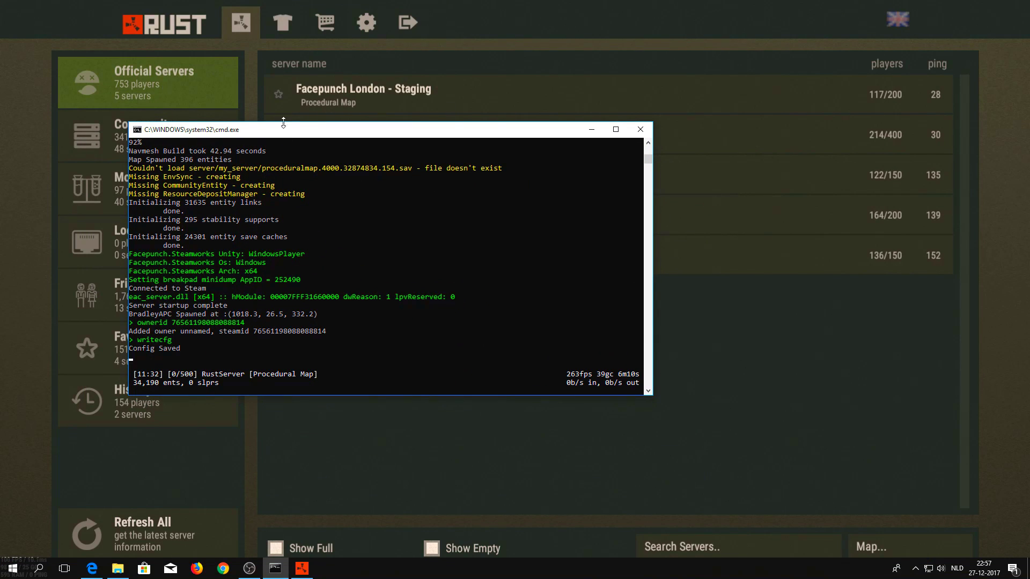
# Switch to the Rust game and connect to the local server by running client.connect localhost:28015 in the game console
pyautogui.moveTo(321, 135); pyautogui.dragTo(3, 232)
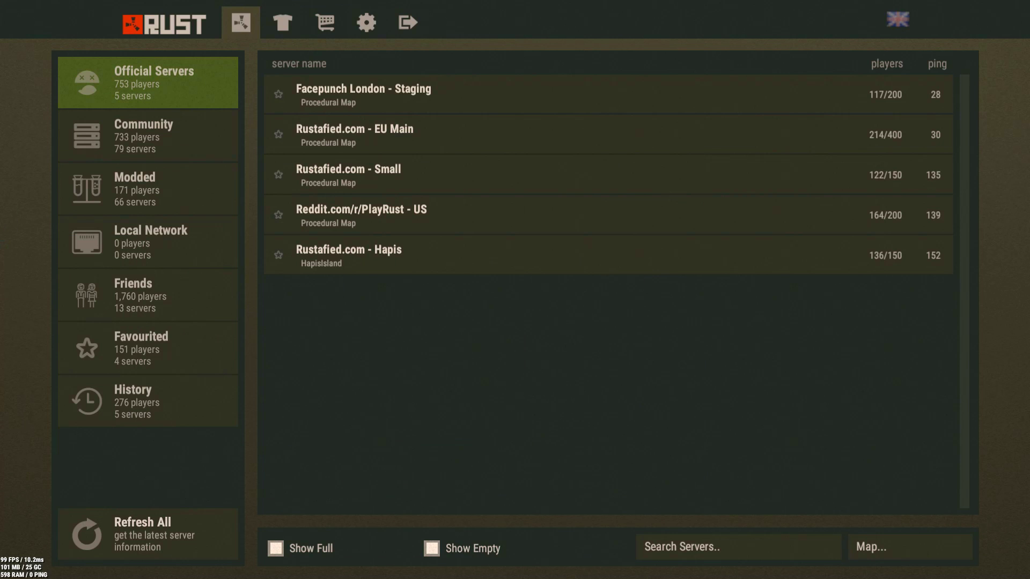
pyautogui.press('F1')
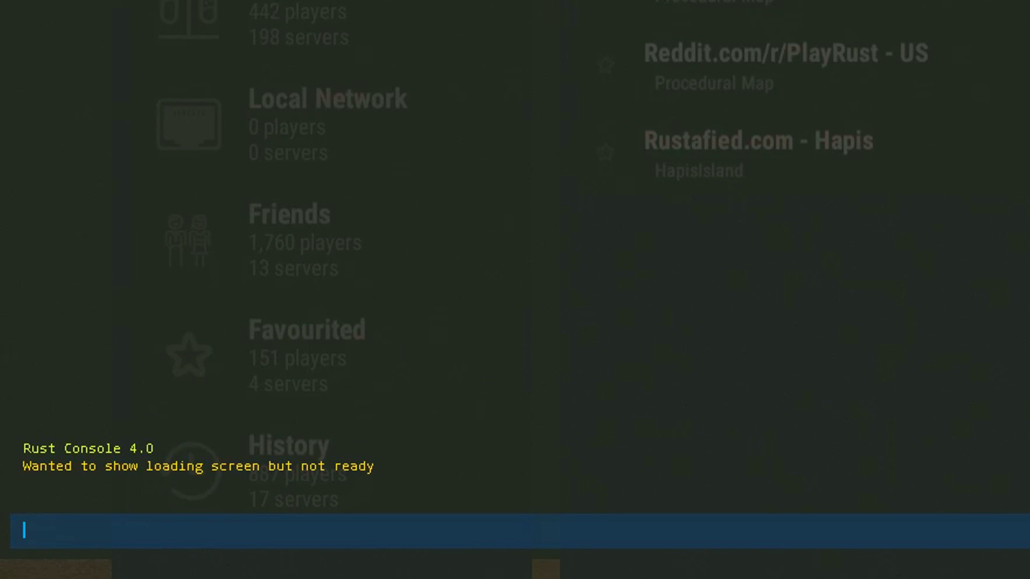
pyautogui.write('client')
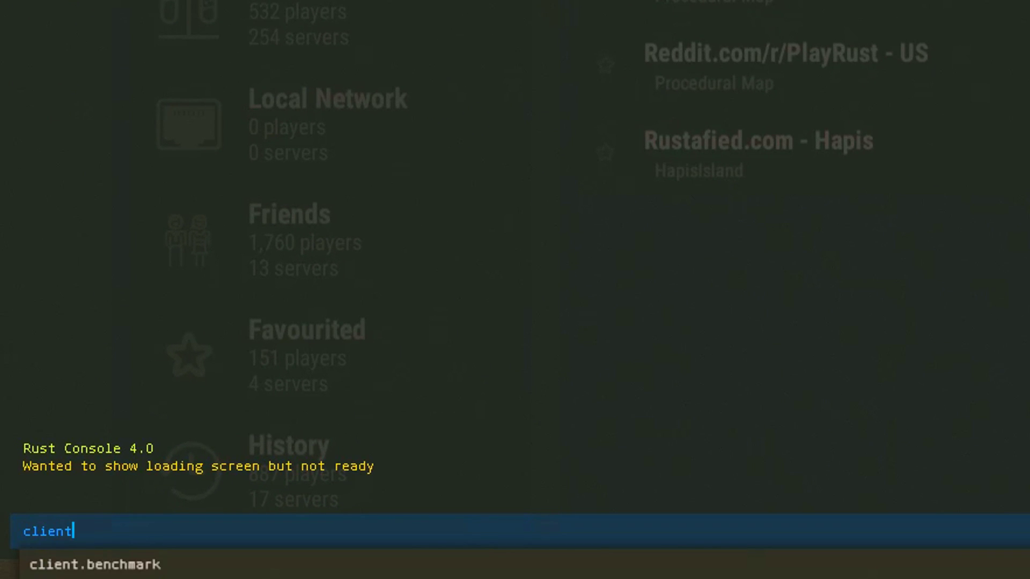
pyautogui.write('.con')
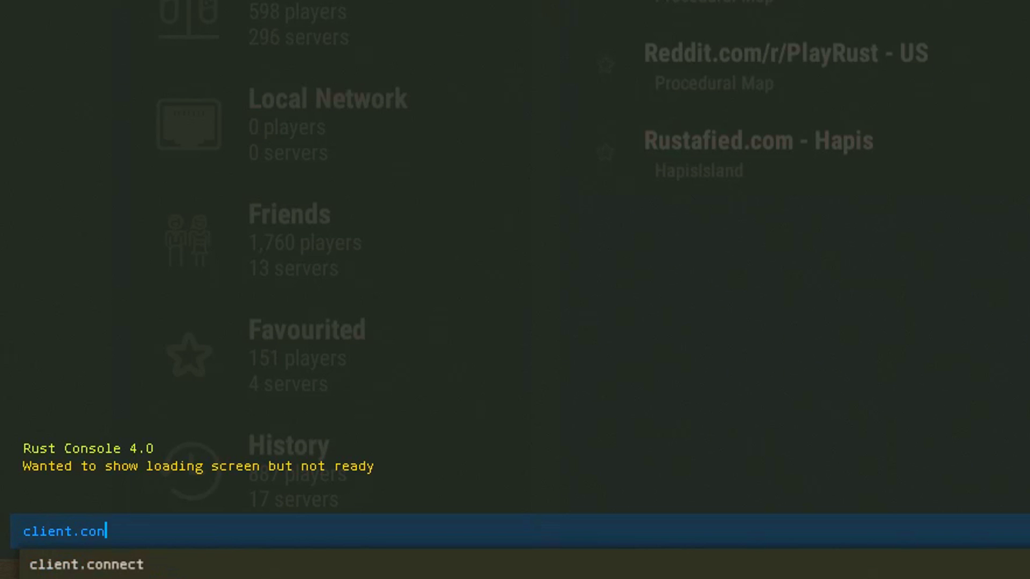
pyautogui.write('nect ')
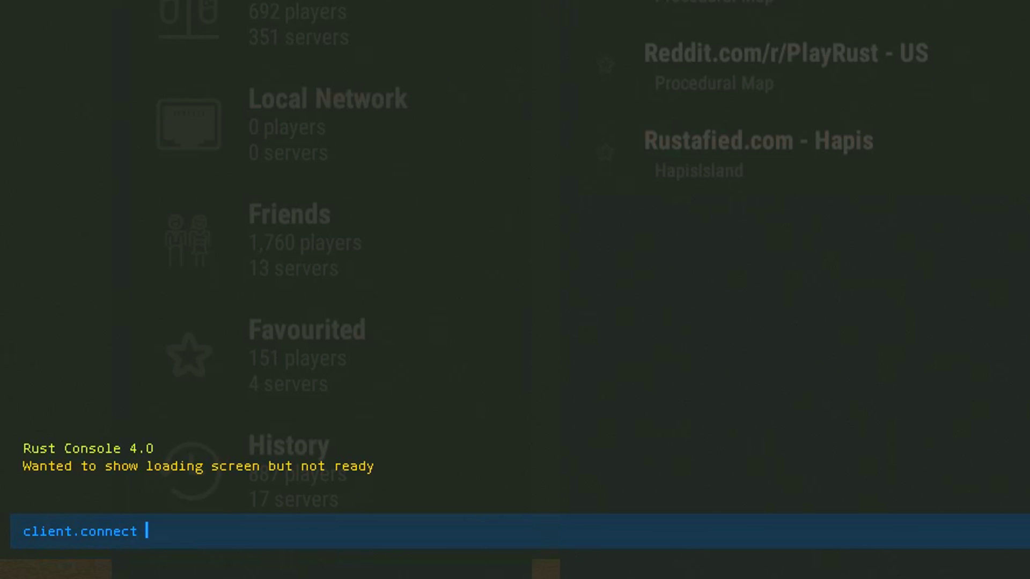
pyautogui.write('localhost:2801')
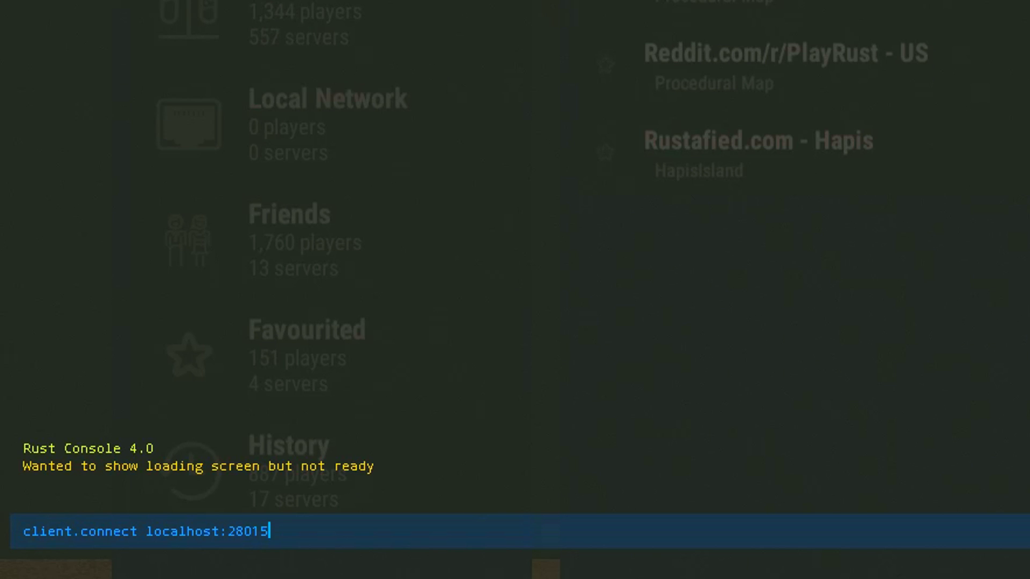
pyautogui.write('5')
pyautogui.press('Return')
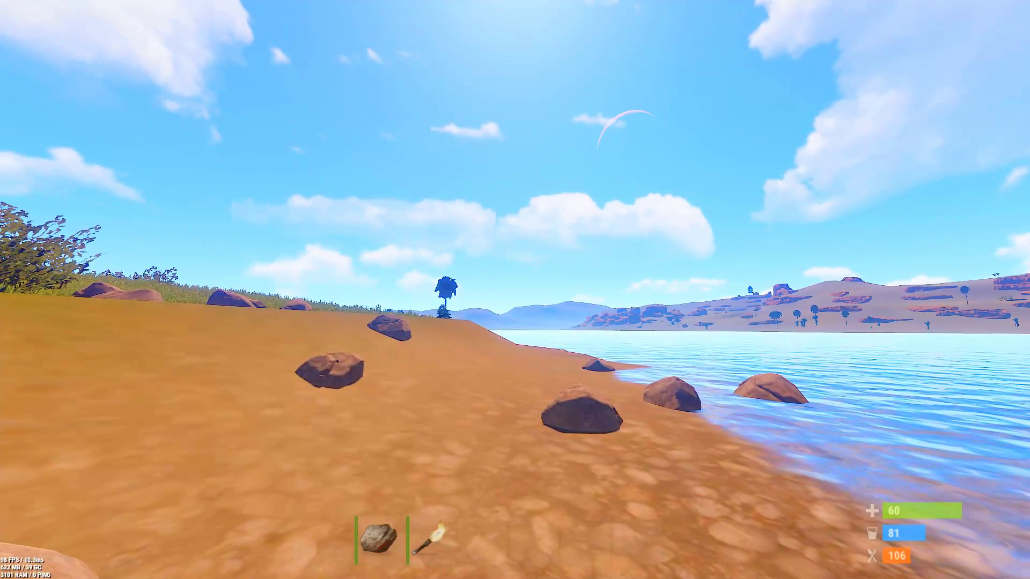
# Bind noclip to the O key by running bind o noclip in the game console
pyautogui.press('F1')
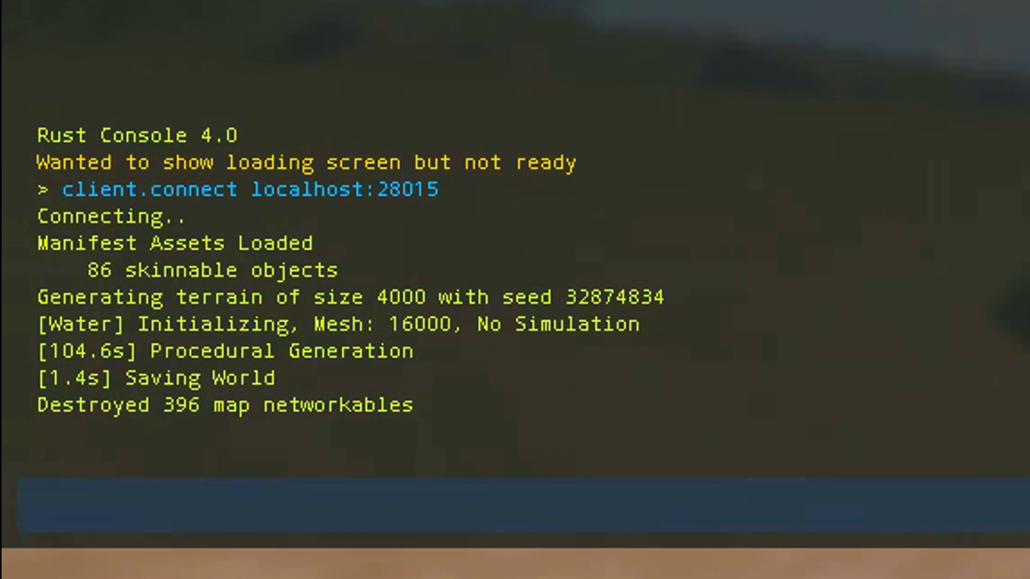
pyautogui.write('bind o ')
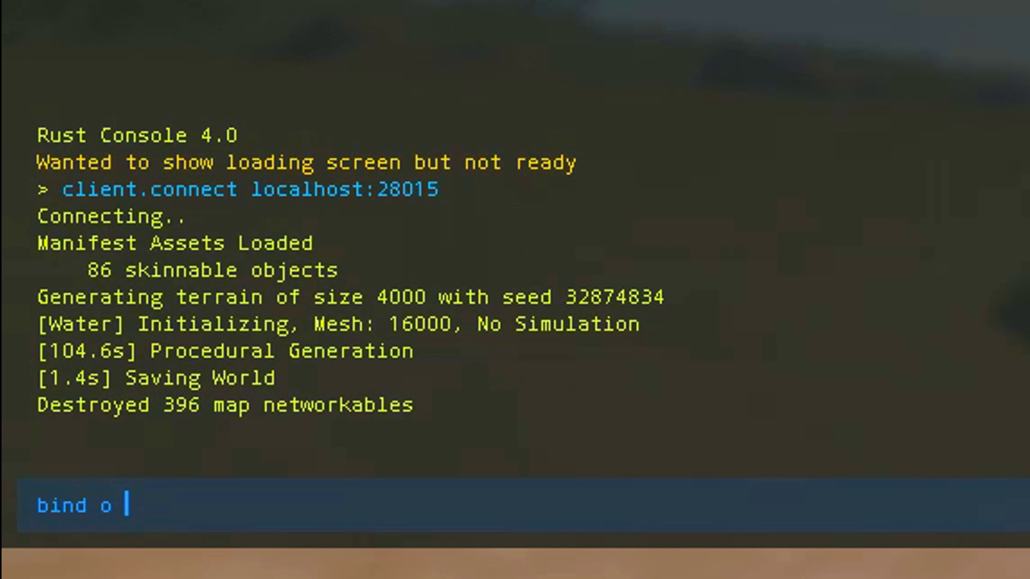
pyautogui.write('noclip')
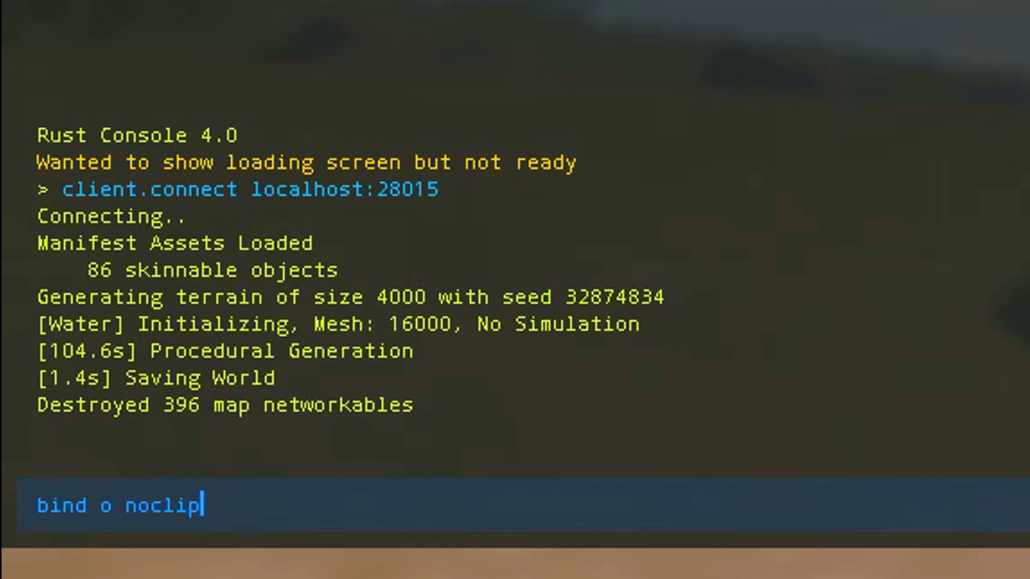
pyautogui.press('Return')
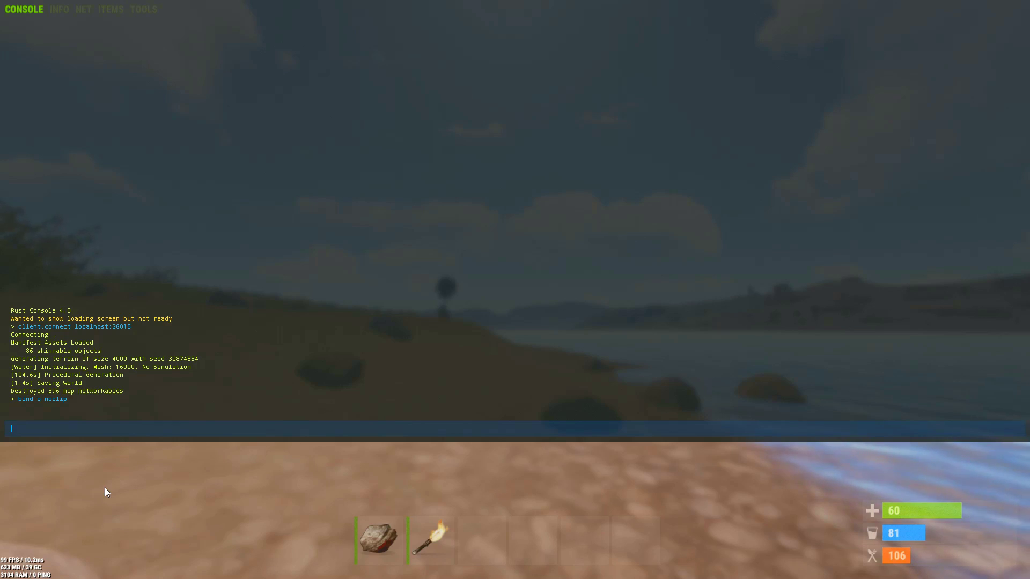
pyautogui.press('F1')
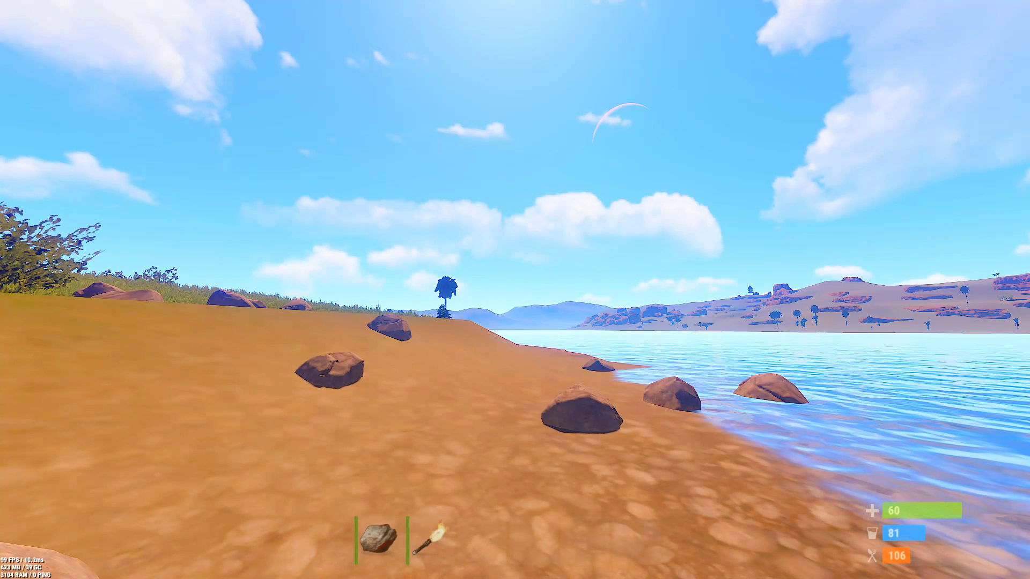
# Fly up and along the shoreline to try out noclip movement
pyautogui.press('space')
pyautogui.press('s')
pyautogui.press('w')
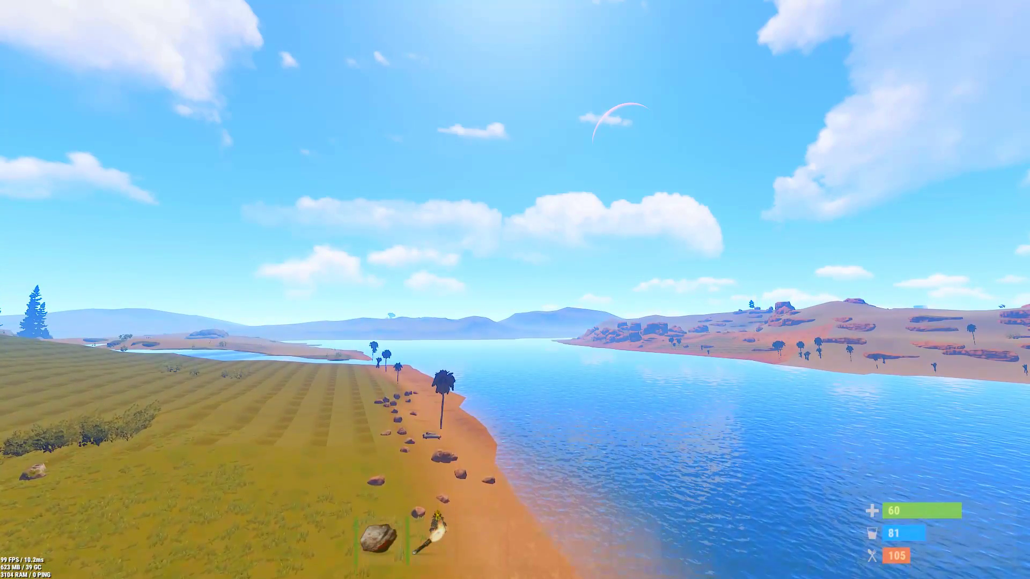
pyautogui.press('w')
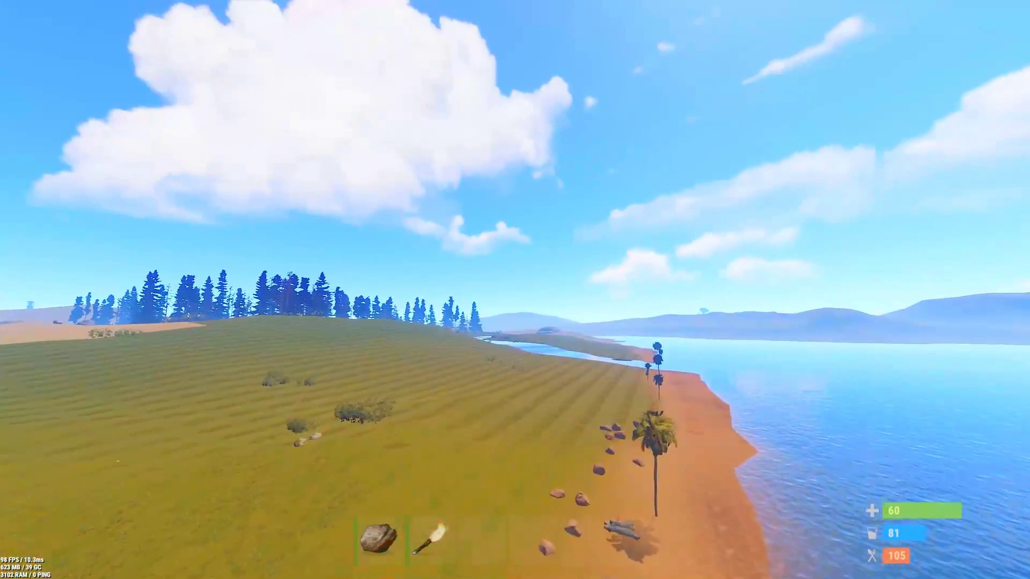
pyautogui.press('w')
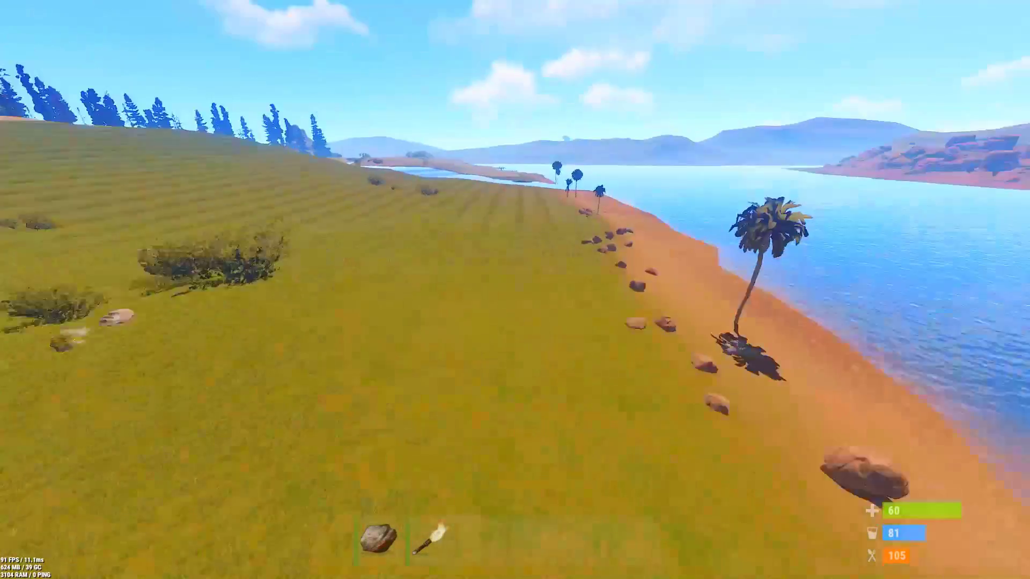
# Bind the debug camera to the P key with bind p debugcamera and switch to that camera
pyautogui.press('F1')
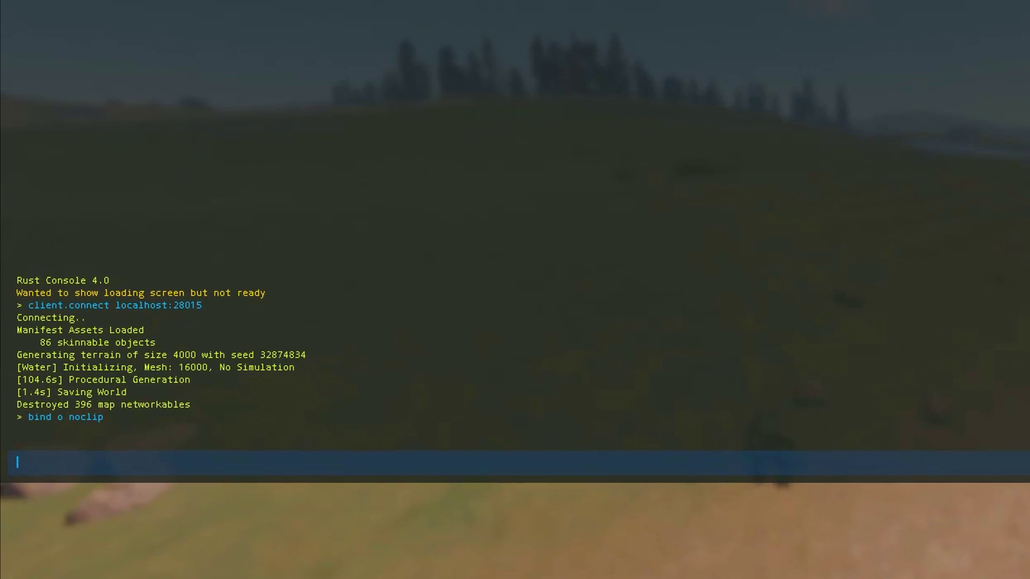
pyautogui.write('bin')
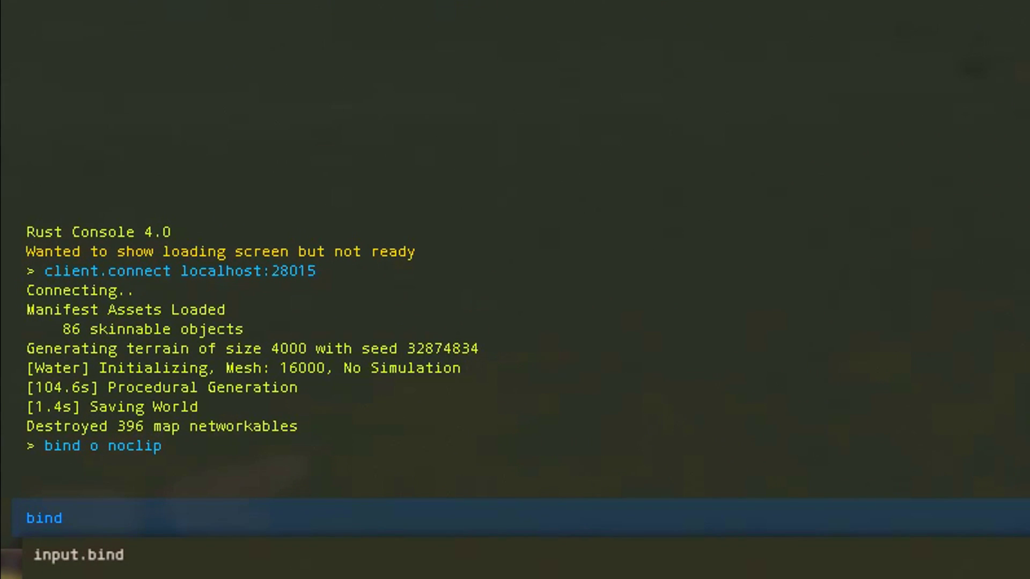
pyautogui.write('debug')
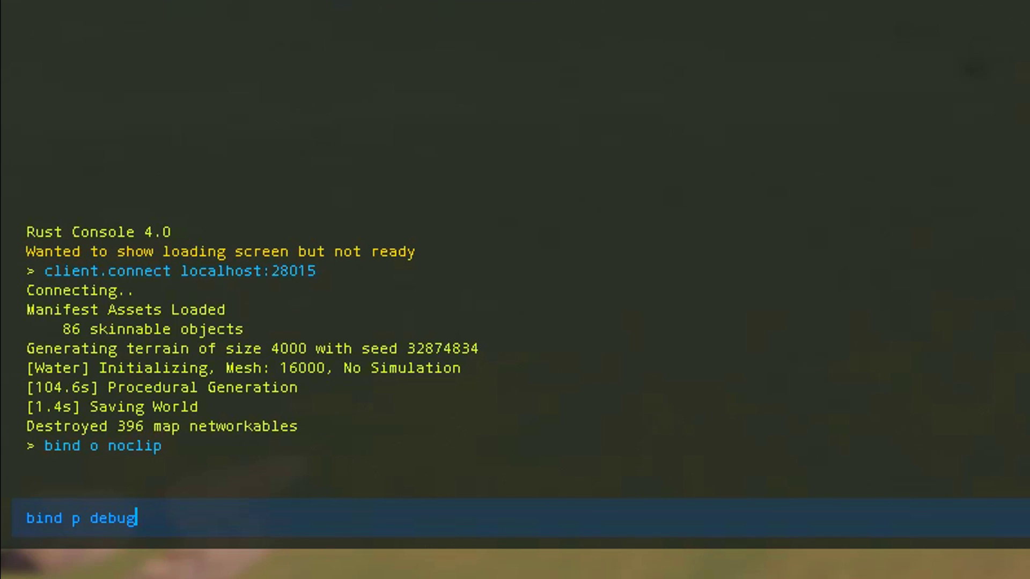
pyautogui.write('amera')
pyautogui.press('Return')
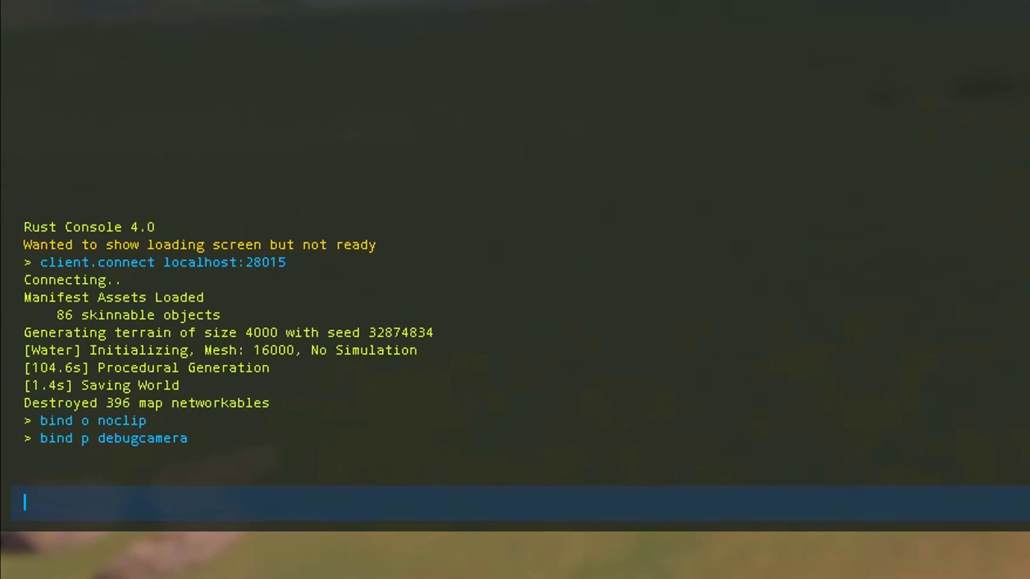
pyautogui.press('F1')
pyautogui.press('p')
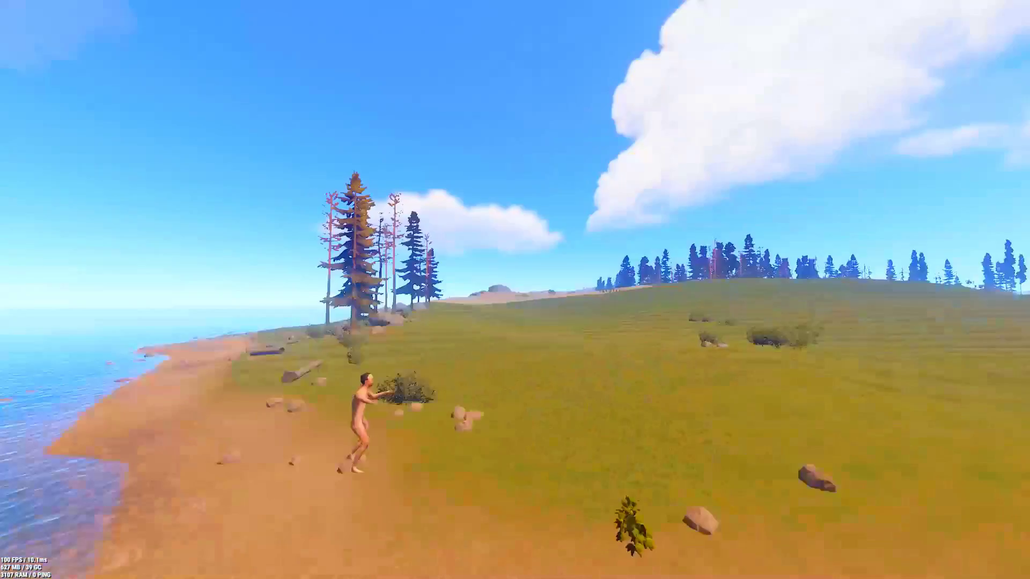
# Set the camera smoothing by running camlerp 0.03 in the game console
pyautogui.press('F1')
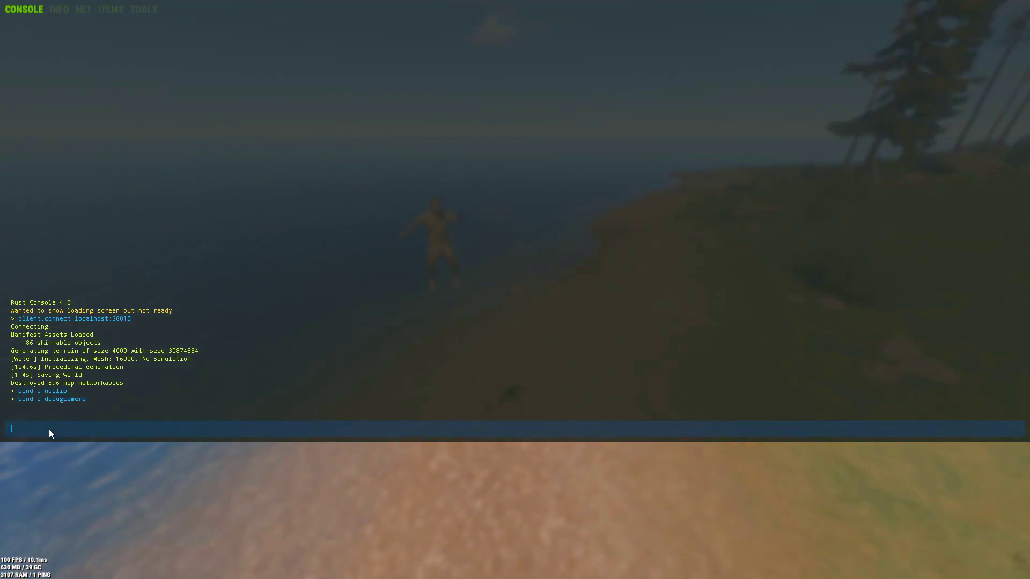
pyautogui.write('d')
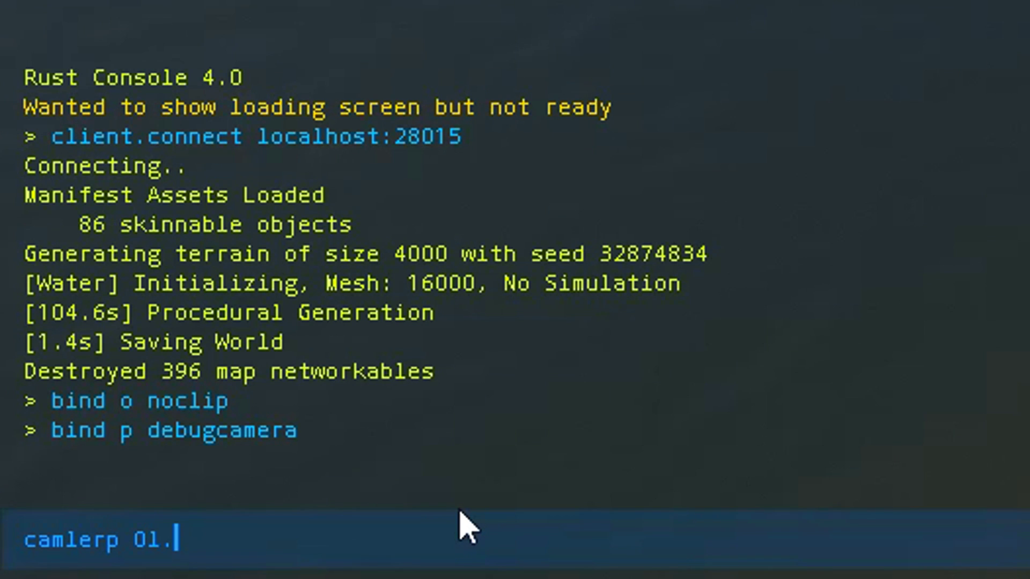
pyautogui.write('amlerp 0.')
pyautogui.press('Return')
pyautogui.press('F1')
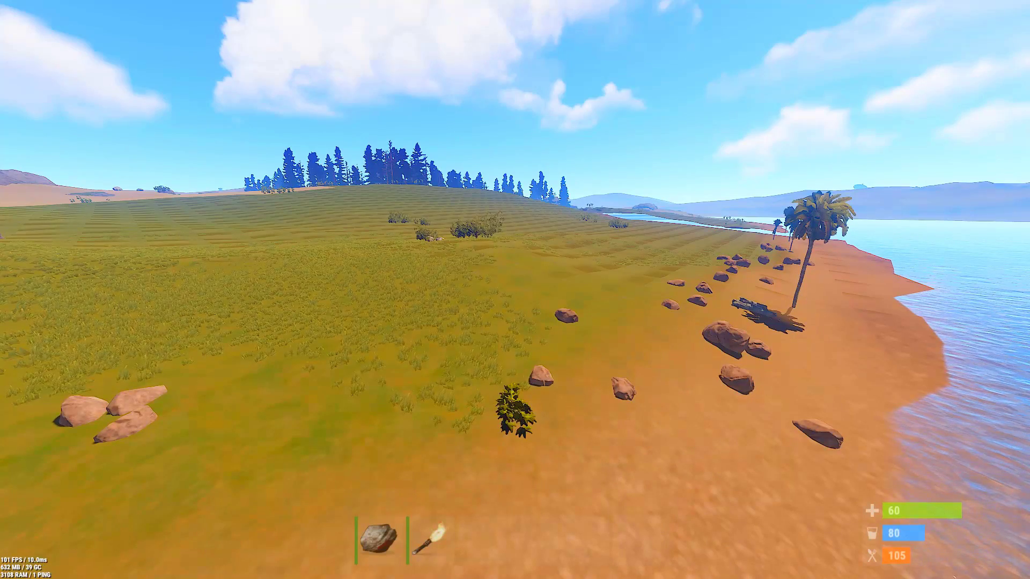
# Bind entity deletion to the G key by running bind g ent kill in the game console
pyautogui.press('F1')
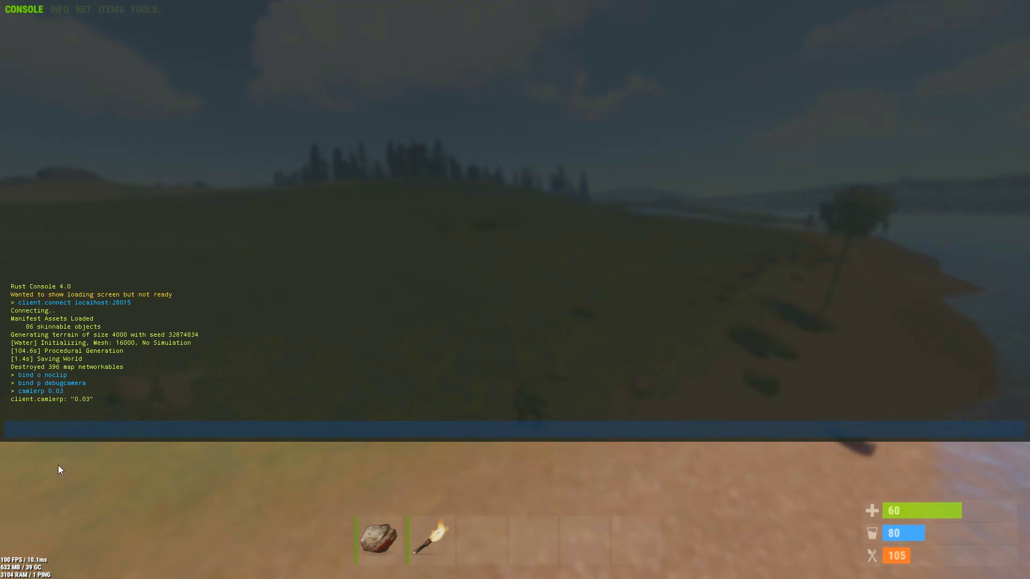
pyautogui.write('bind')
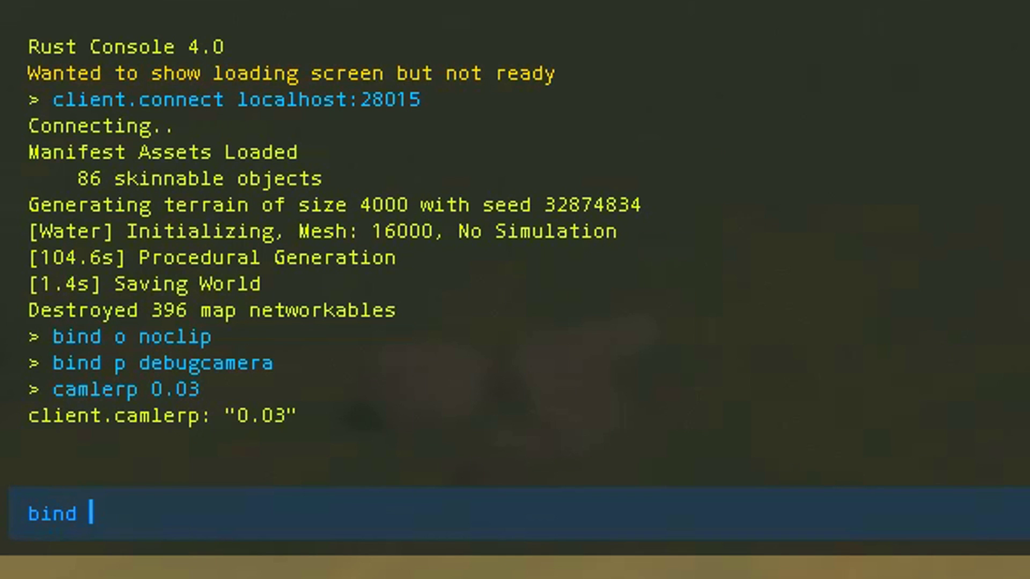
pyautogui.write(' g')
pyautogui.write('ent')
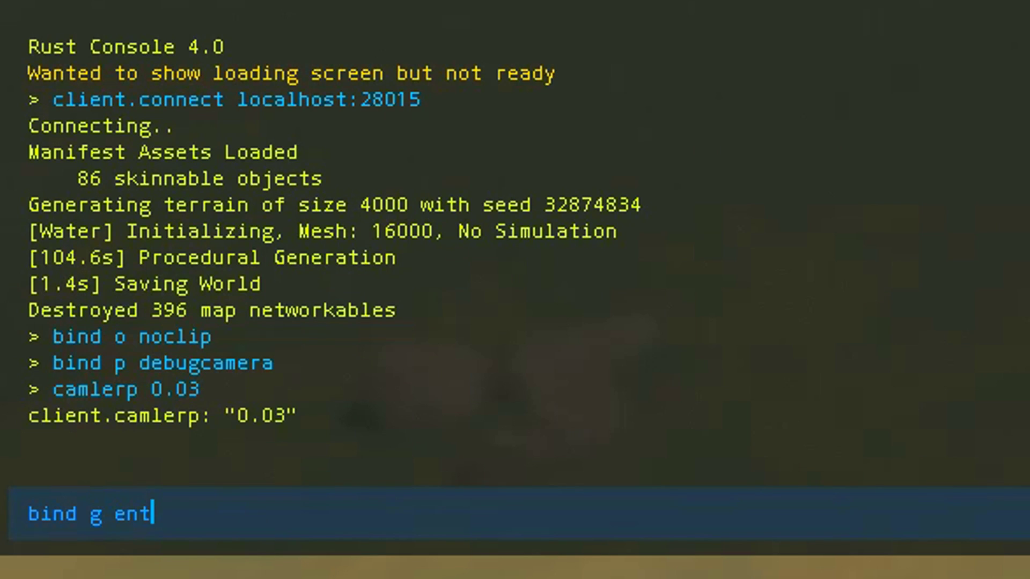
pyautogui.write(' kill')
pyautogui.press('Return')
pyautogui.press('F1')
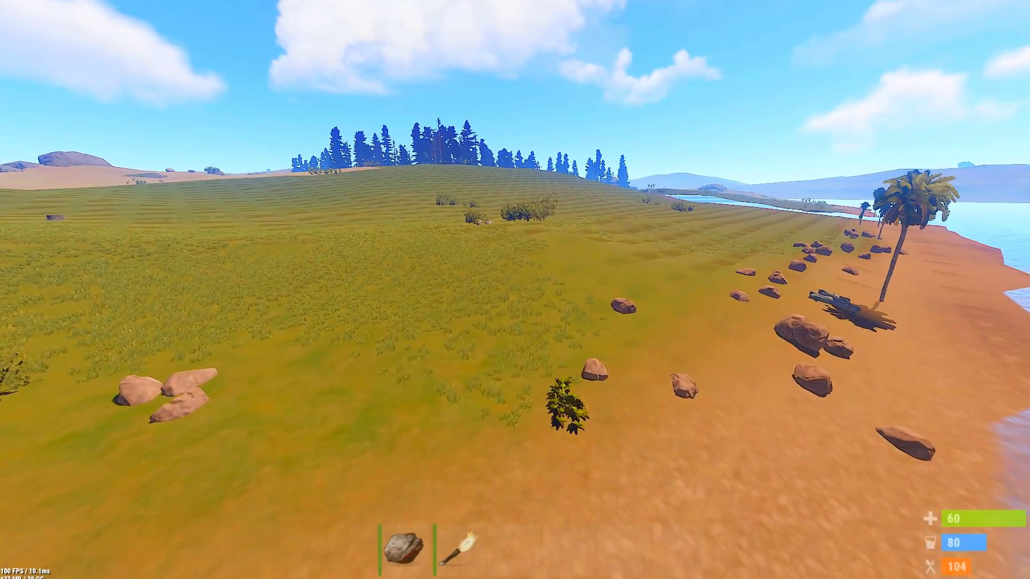
pyautogui.press('w')
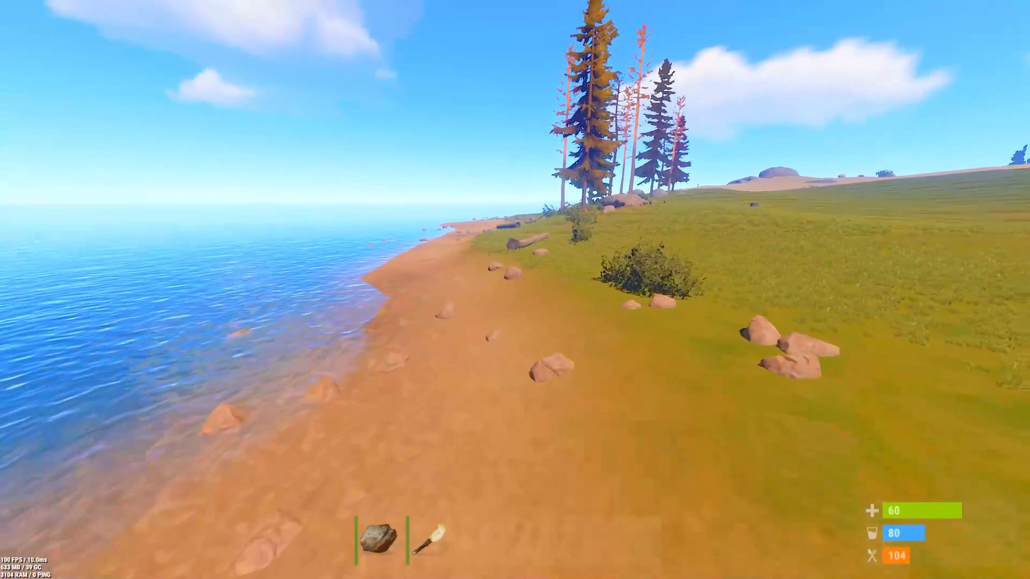
# Spawn a Building Plan from the Construction items and a Hammer from the Tool items into the inventory
pyautogui.press('F1')
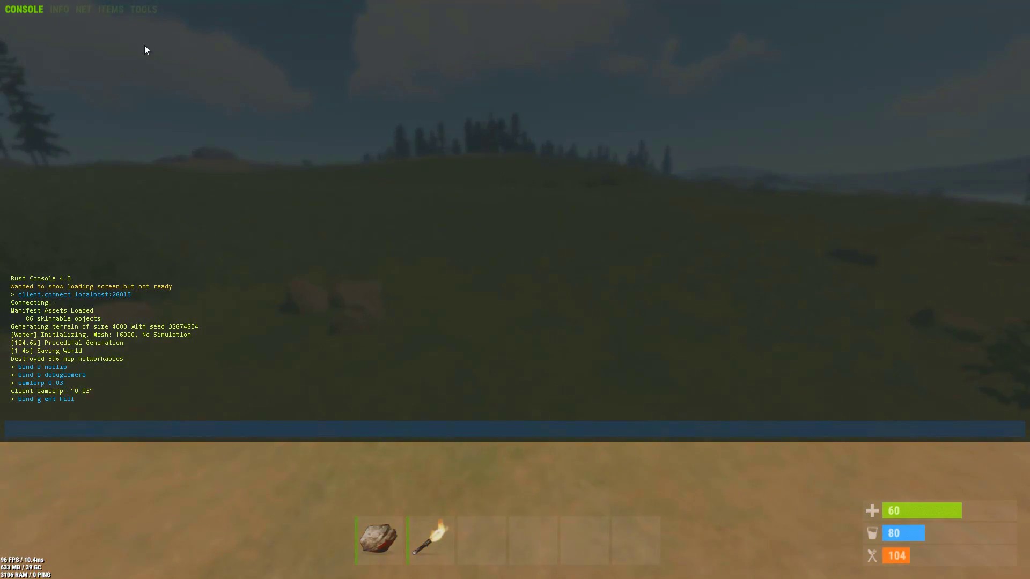
pyautogui.click(111, 15)
pyautogui.click(135, 28)
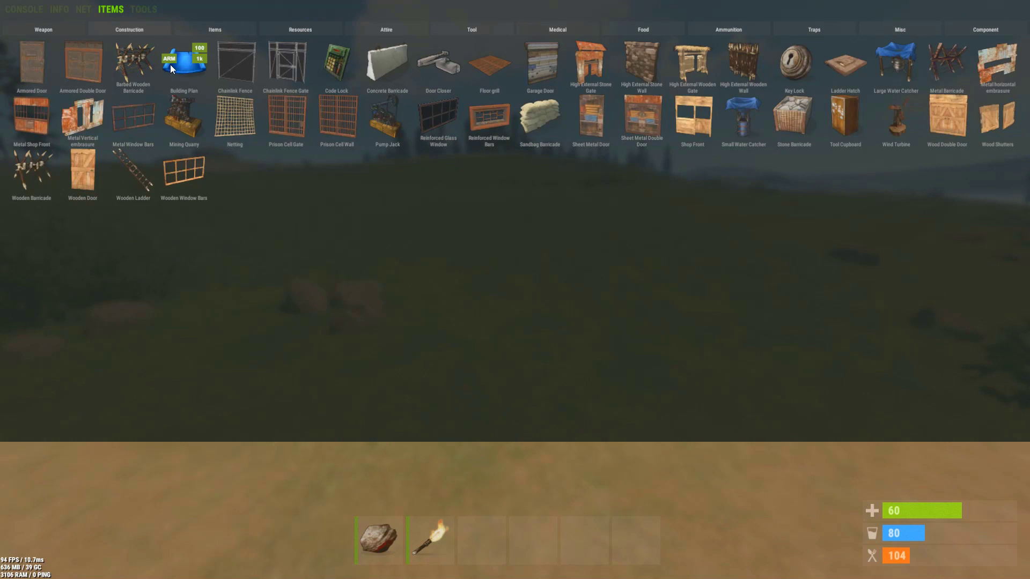
pyautogui.click(200, 48)
pyautogui.click(214, 30)
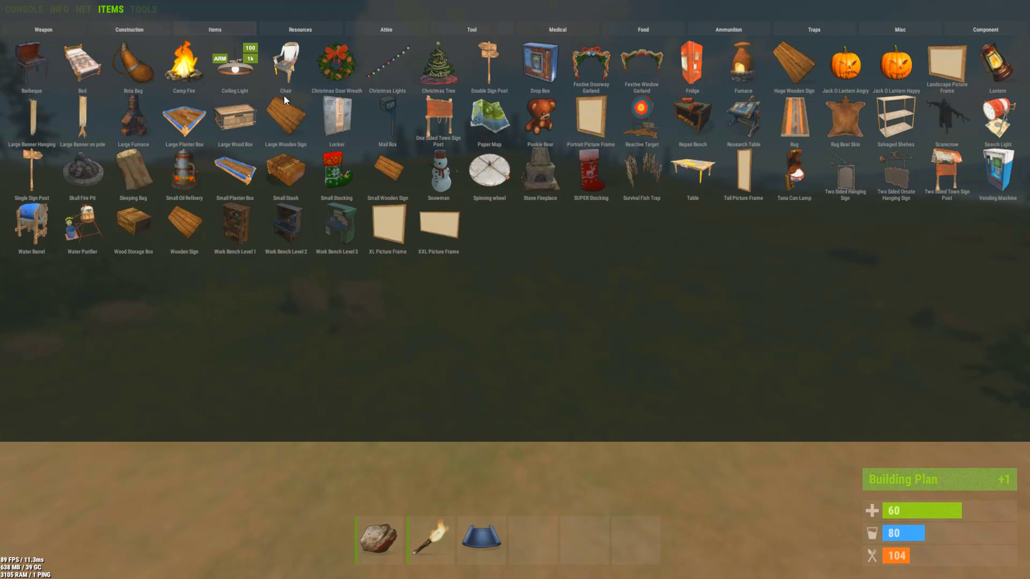
pyautogui.click(460, 35)
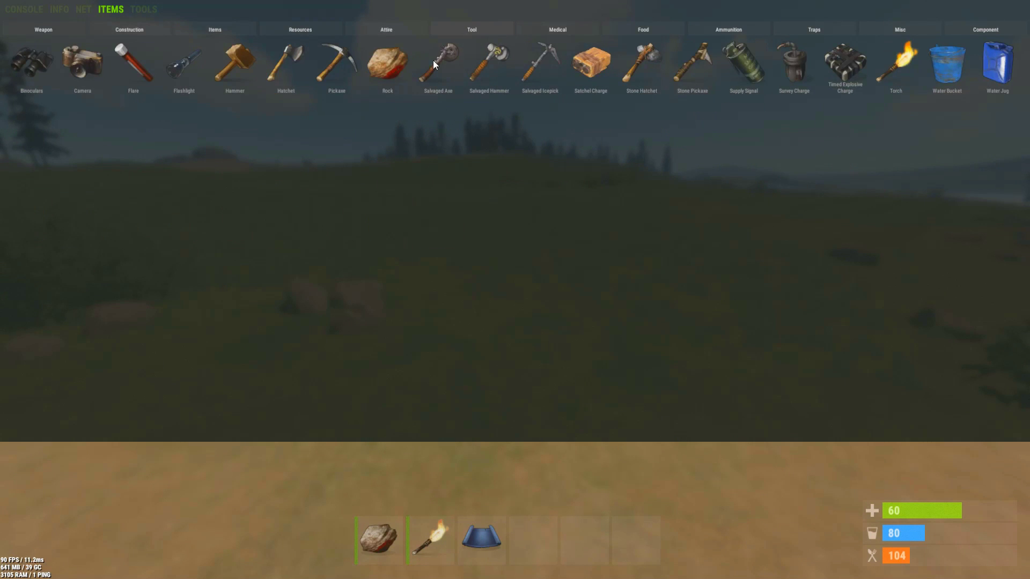
pyautogui.click(210, 48)
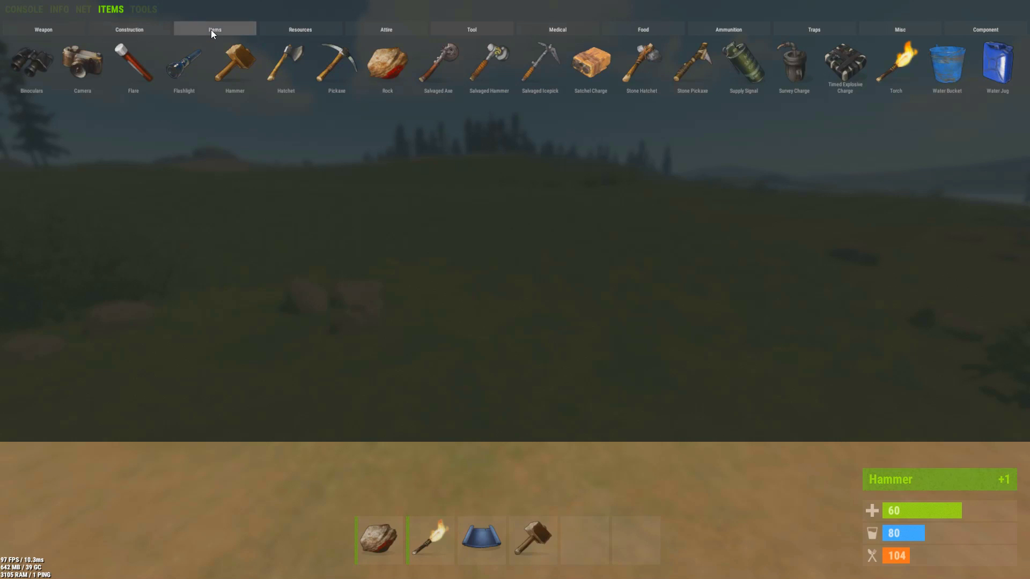
# Spawn 1,000 Stones and 1,000 Wood from the Resources items, and return to the game console
pyautogui.click(211, 30)
pyautogui.click(300, 30)
pyautogui.click(199, 112)
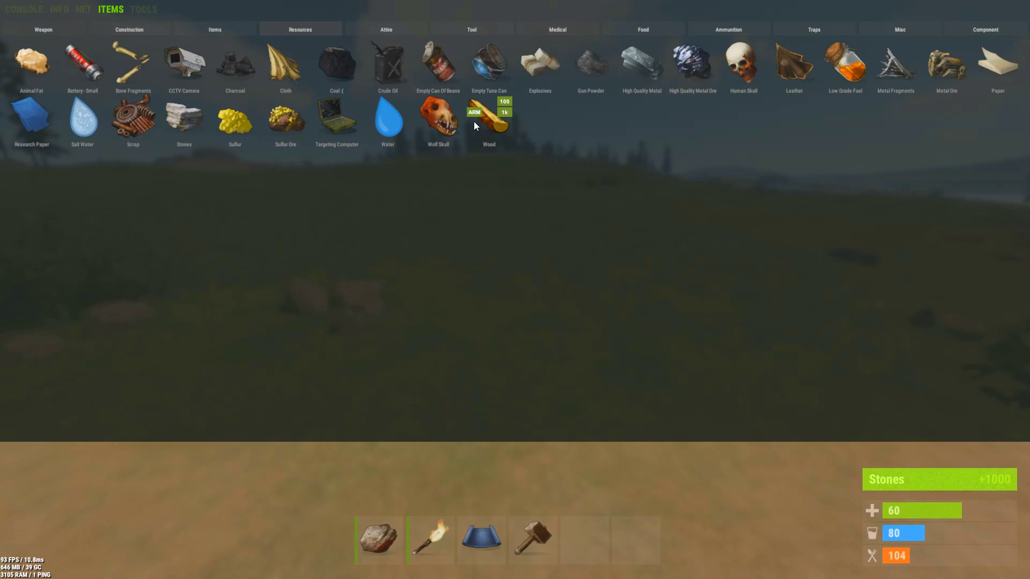
pyautogui.click(504, 112)
pyautogui.click(27, 9)
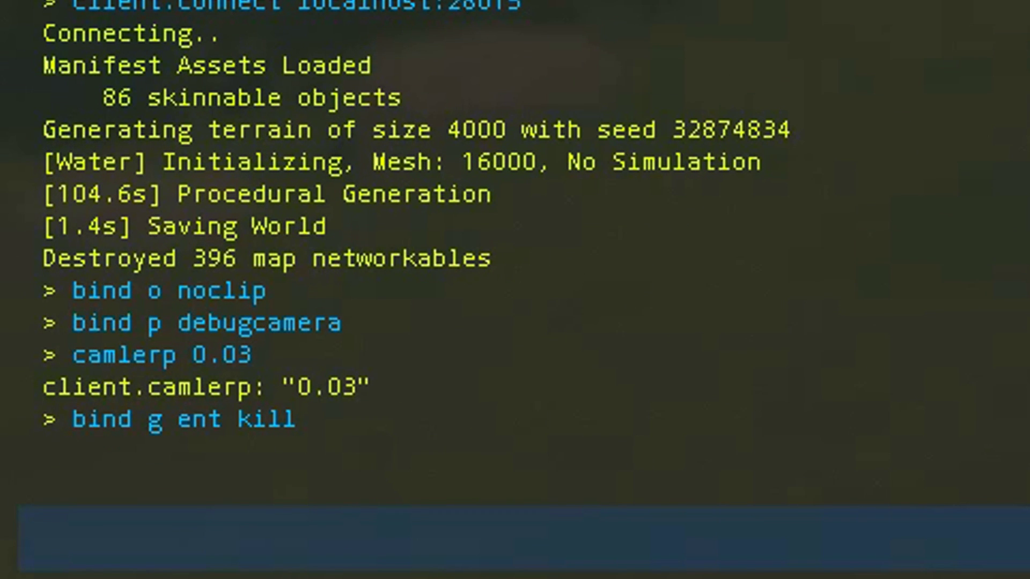
# Add large stacks of wood and stone to the inventory by running give wood 100000 and give stones 100000 in the game console
pyautogui.write('give')
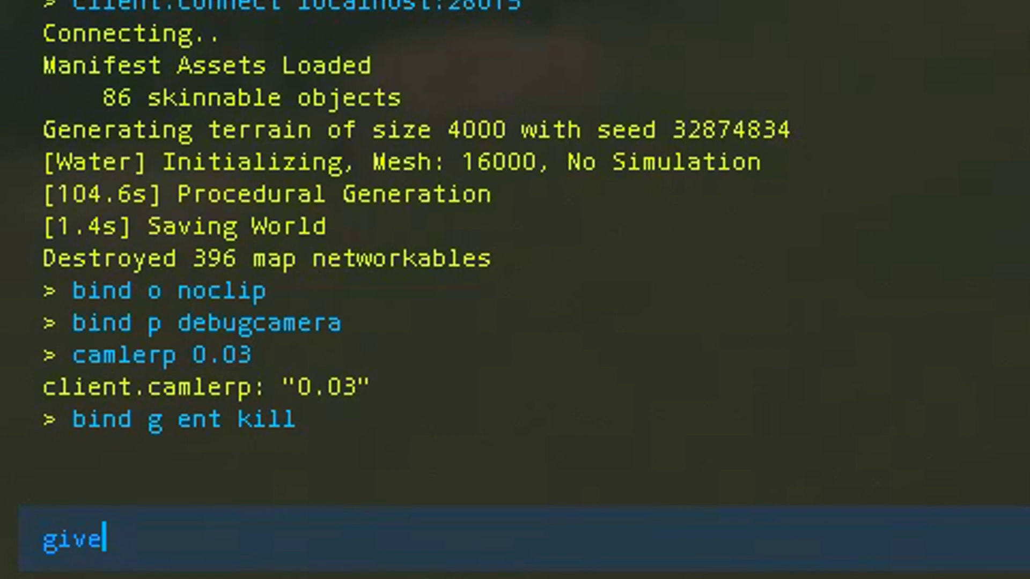
pyautogui.write(' wood 1000')
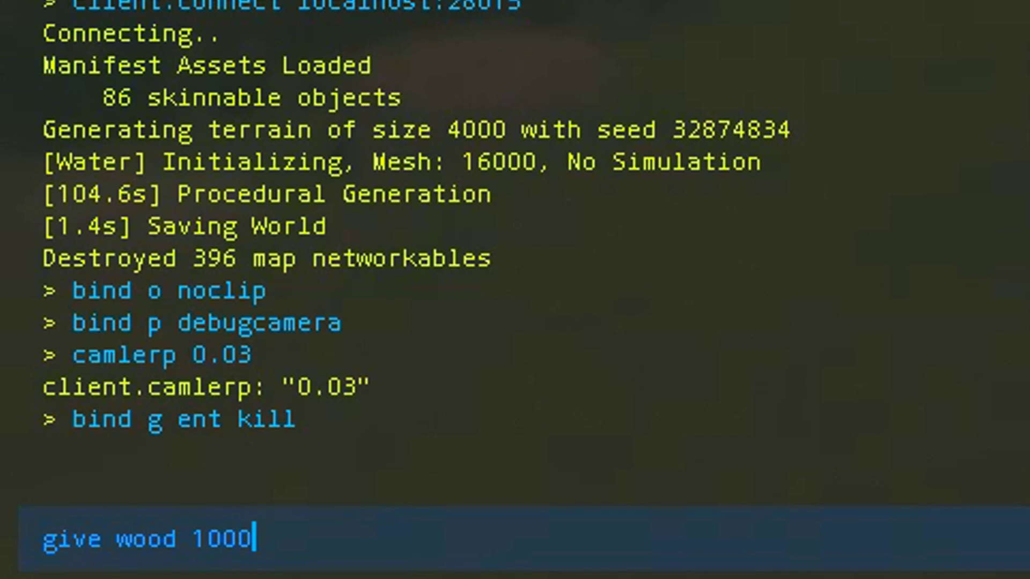
pyautogui.write('00')
pyautogui.press('Return')
pyautogui.write('gi')
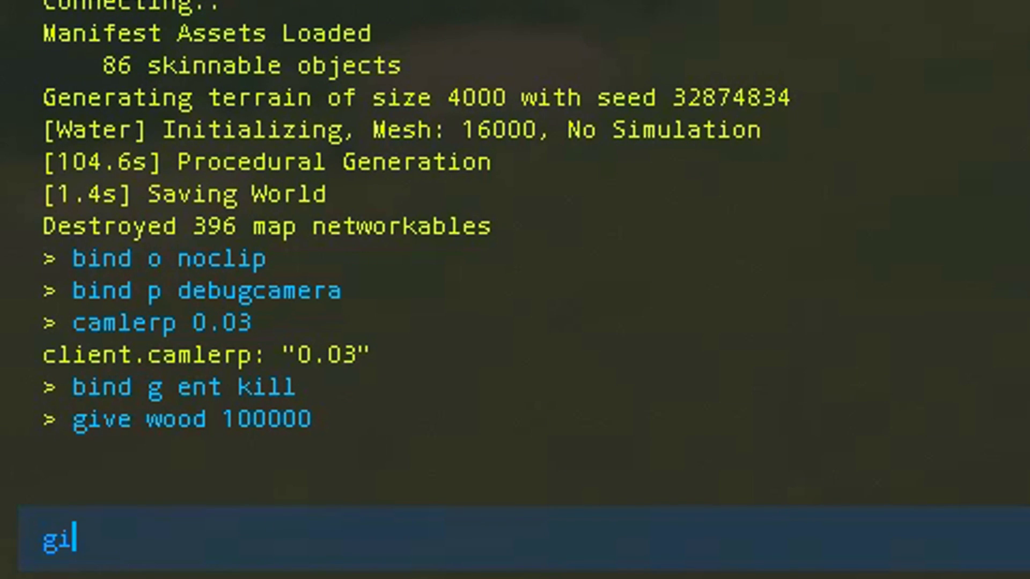
pyautogui.write('ve stones 100000')
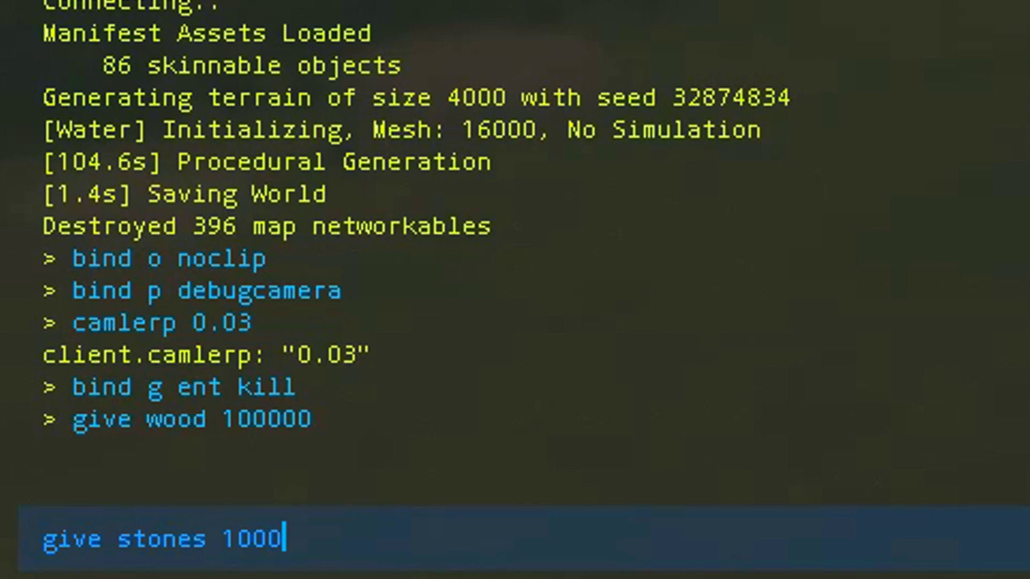
pyautogui.press('Return')
# Add 100,000 metal fragments to the inventory by running give metal.frag 100000 in the game console
pyautogui.write('give')
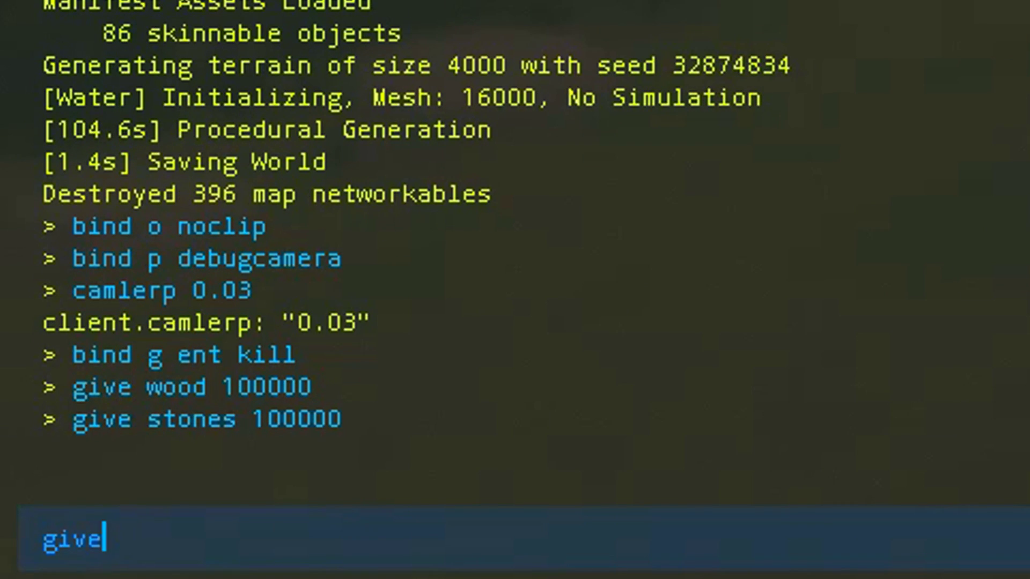
pyautogui.write(' metal.frag')
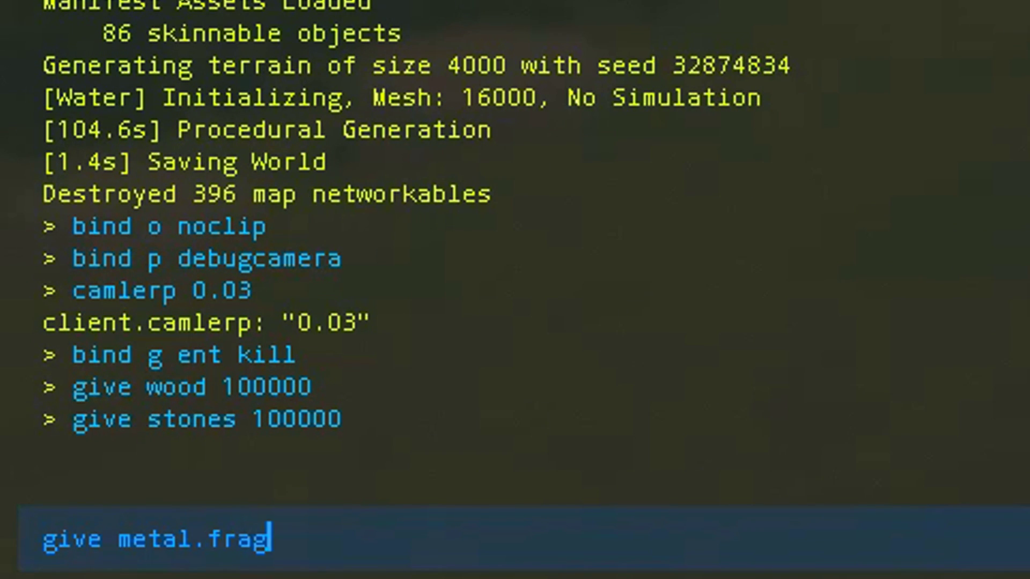
pyautogui.write(' 100000')
pyautogui.press('Return')
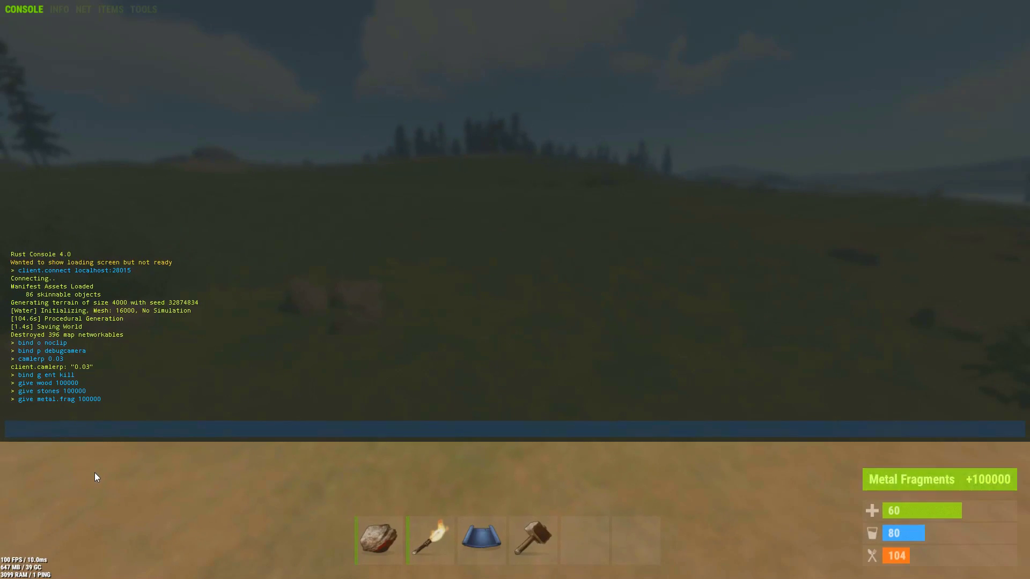
# Move the Rock and Torch from the hotbar into the inventory, and put the Building Plan and Hammer in the first two hotbar slots
pyautogui.press('F1')
pyautogui.press('Tab')
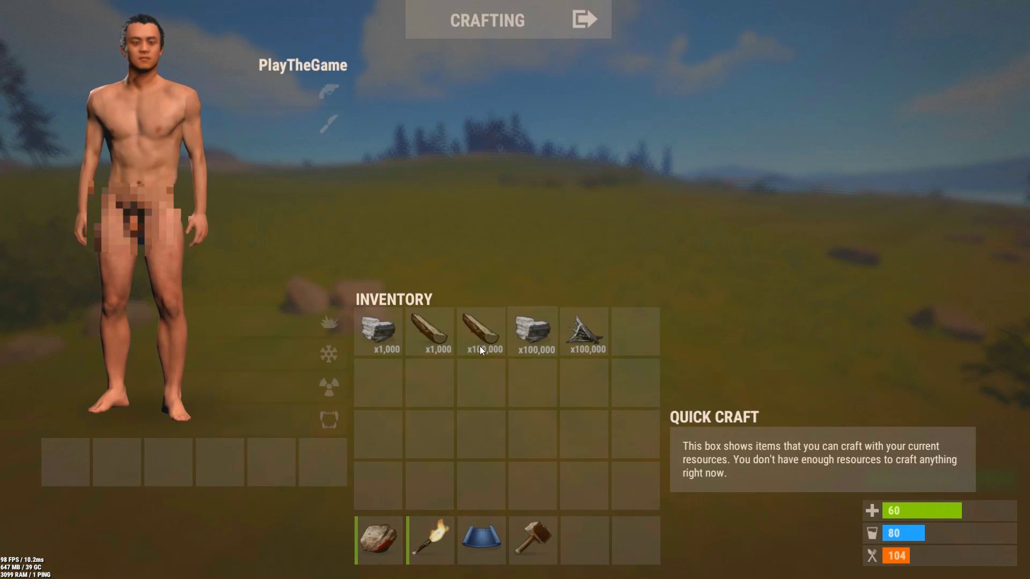
pyautogui.moveTo(397, 536); pyautogui.dragTo(379, 485)
pyautogui.moveTo(429, 538); pyautogui.dragTo(430, 484)
pyautogui.moveTo(481, 538); pyautogui.dragTo(401, 539)
pyautogui.moveTo(519, 537); pyautogui.dragTo(437, 536)
pyautogui.press('Tab')
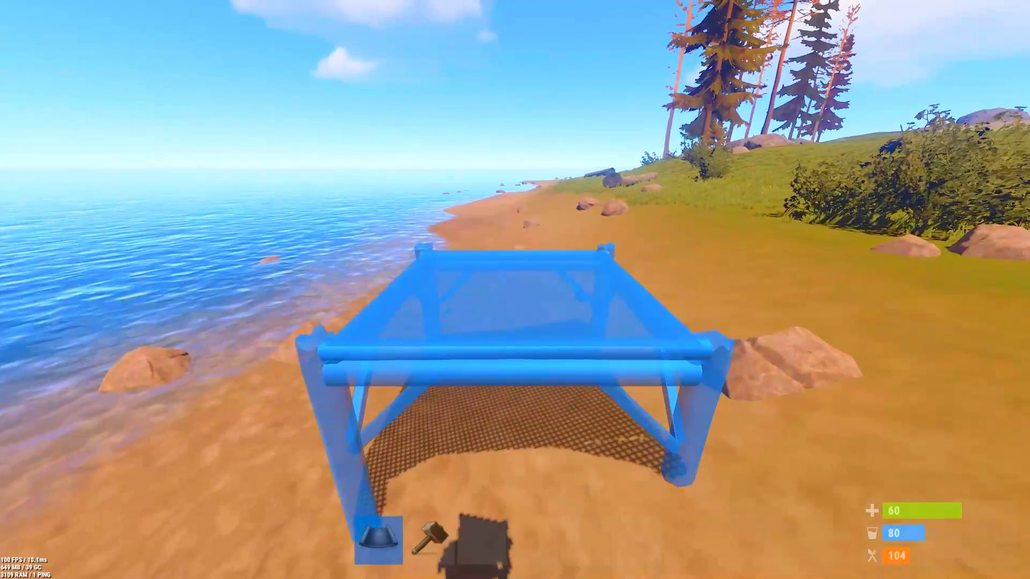
# Place a foundation on the beach with the Building Plan and destroy it using the ent kill binding
pyautogui.click(515, 289)
pyautogui.press('1')
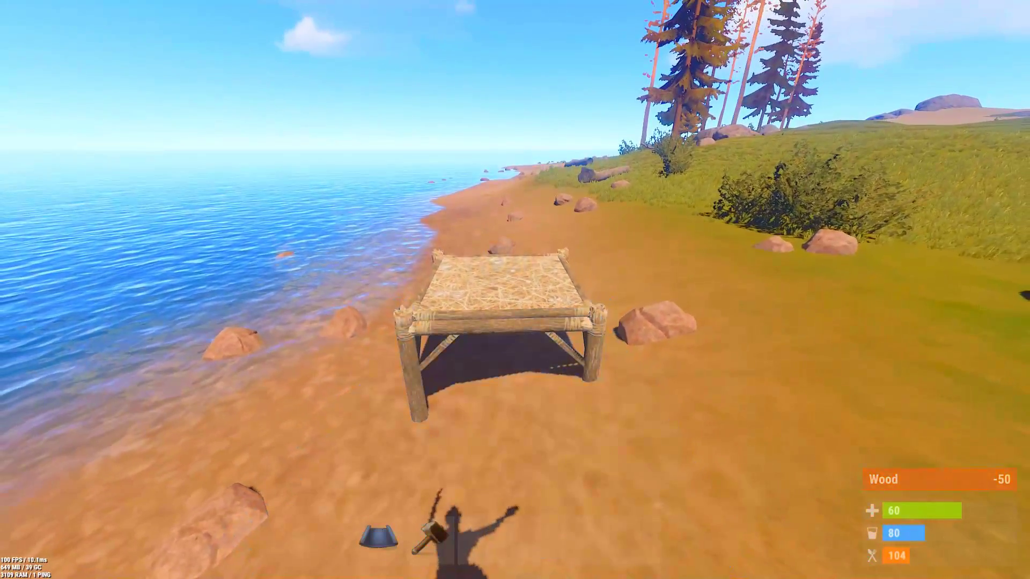
pyautogui.press('w')
pyautogui.click(515, 290)
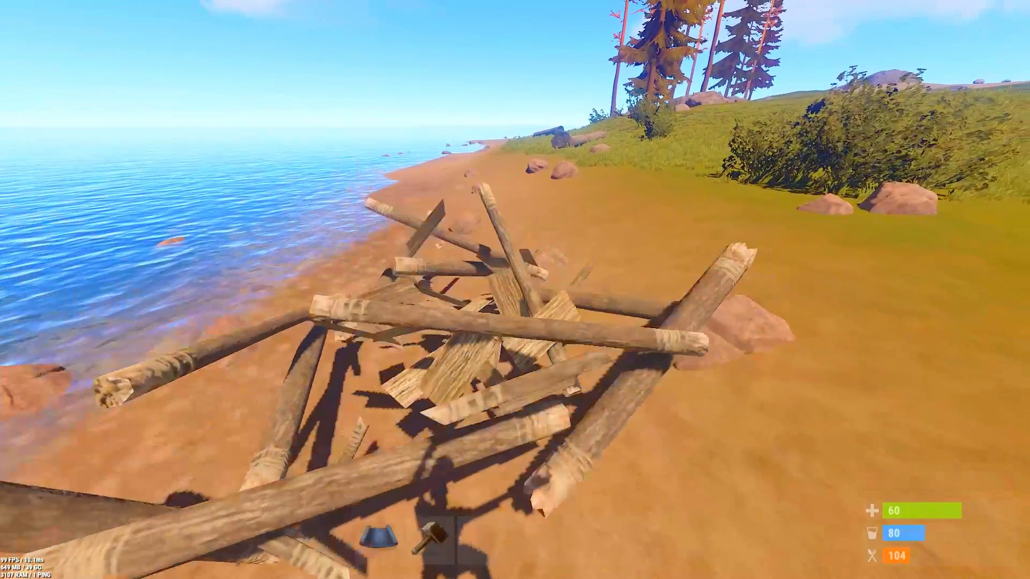
pyautogui.press('F1')
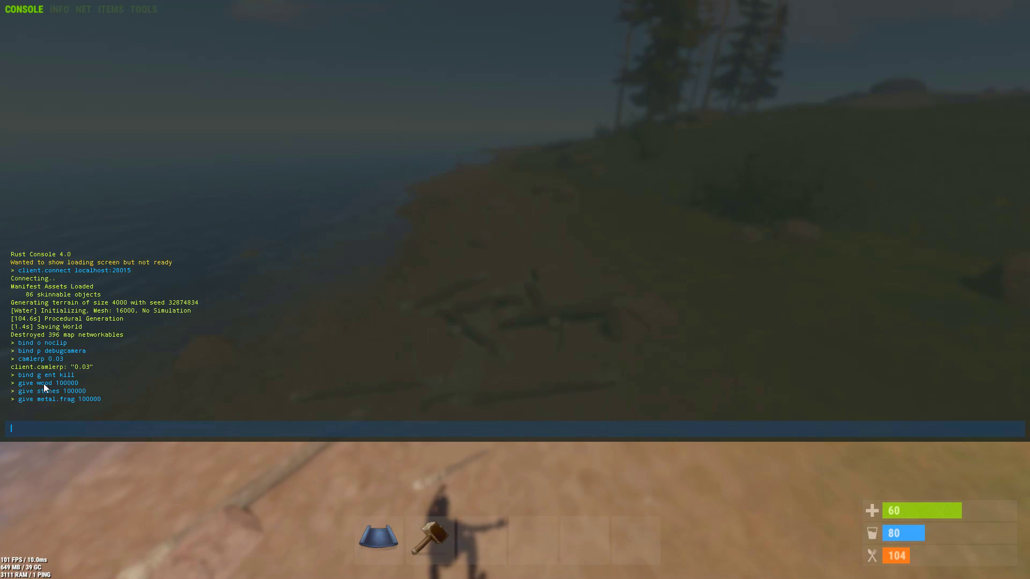
# Try the ent kill binding twice more around the foundation debris and equip the Hammer
pyautogui.press('g')
pyautogui.press('g')
pyautogui.press('2')
# Switch the world to night by running env.time 24 in the game console, and return to the game view
pyautogui.click(43, 432)
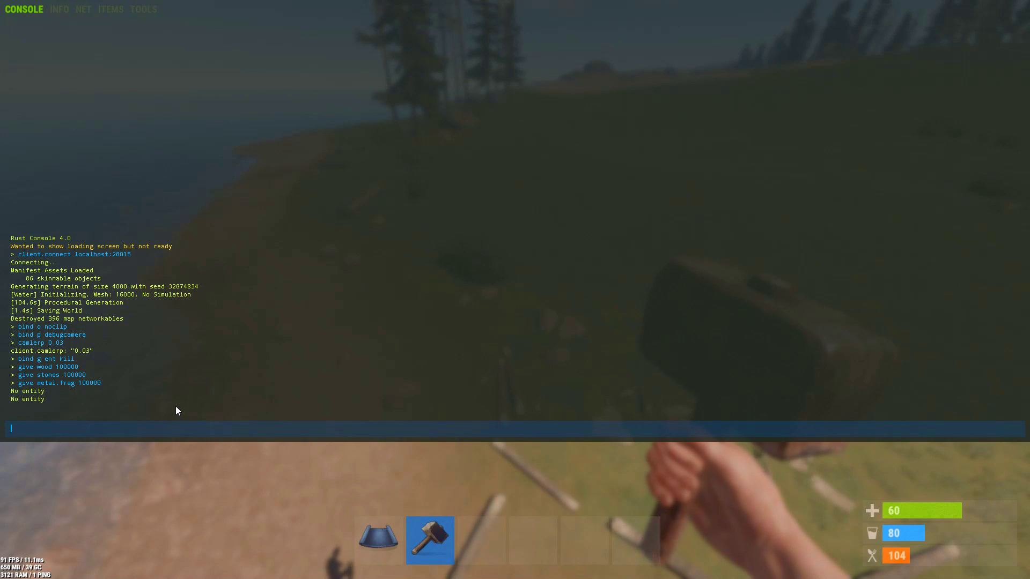
pyautogui.write('env.time')
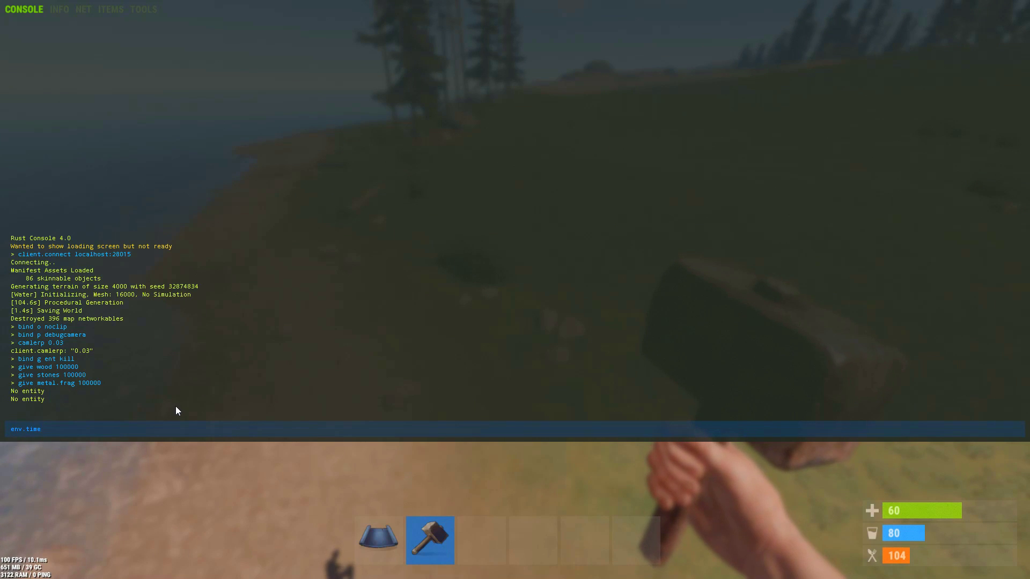
pyautogui.write(' 24')
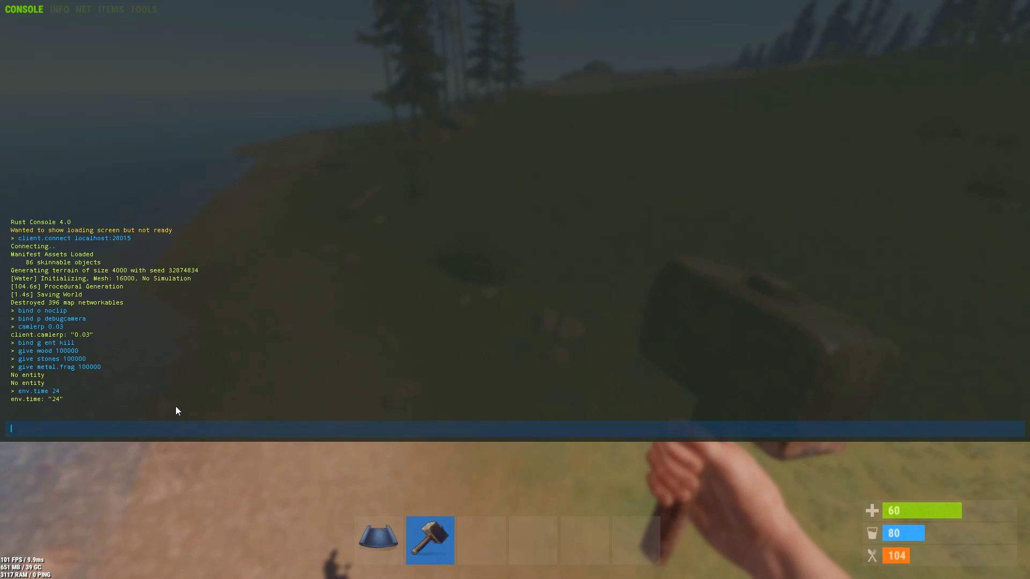
pyautogui.press('F1')
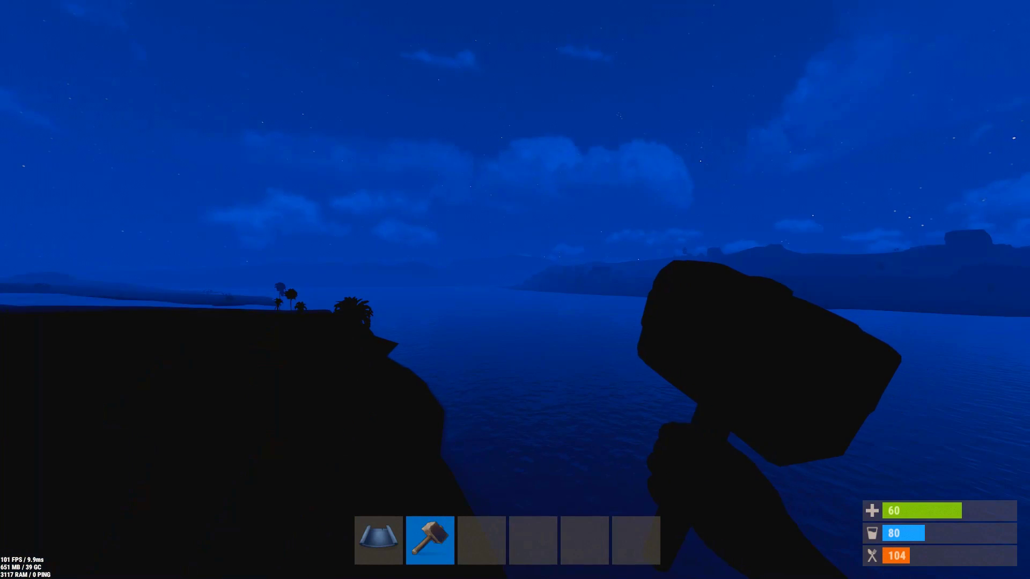
# Switch the world back to daytime with the env.time command in the game console, and return to the game view
pyautogui.press('F1')
pyautogui.write('env.time')
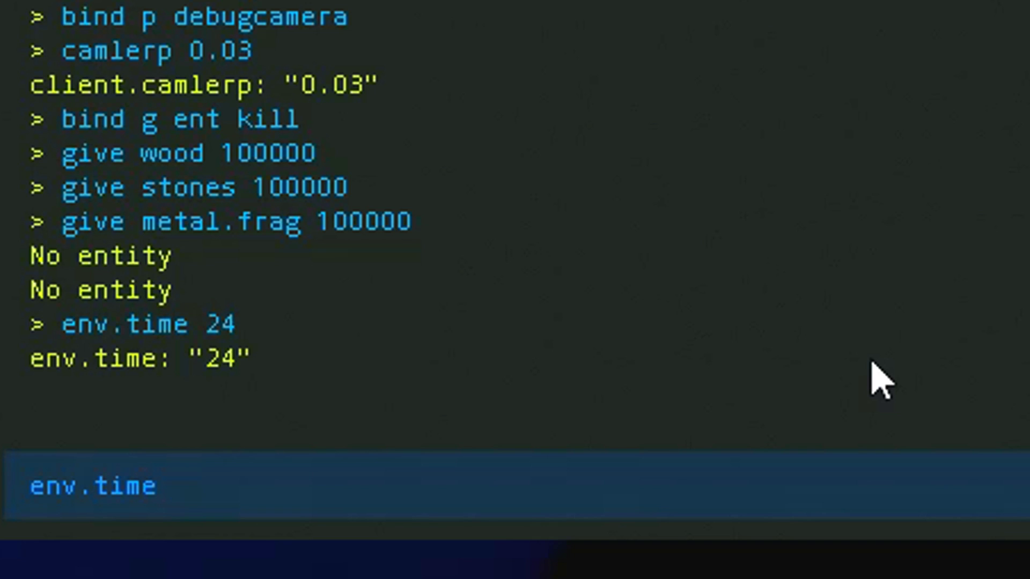
pyautogui.write(' 1')
pyautogui.press('Return')
pyautogui.press('F1')
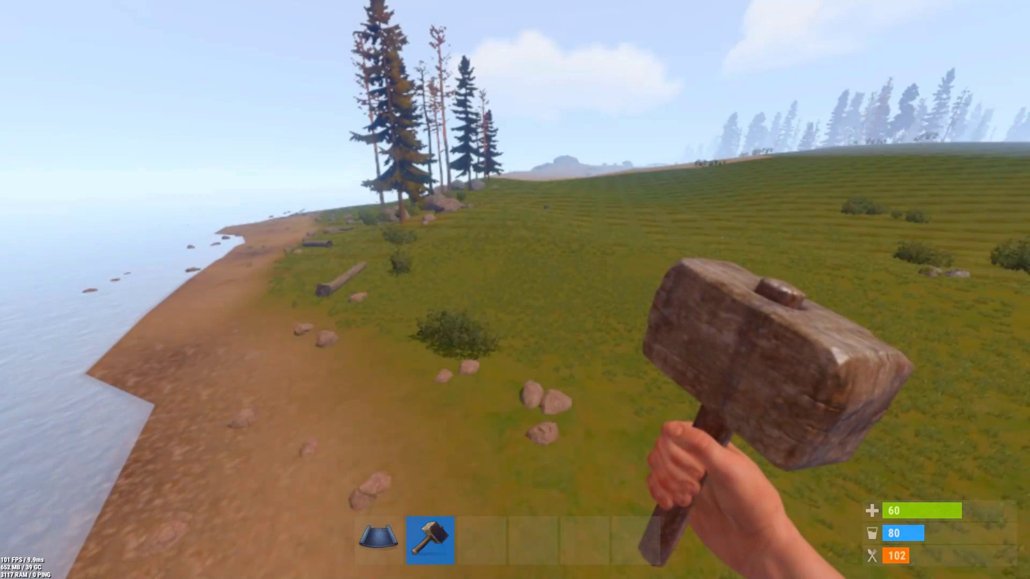
# Walk along the shore and equip the Building Plan to line up a foundation on the open ground
pyautogui.press('w')
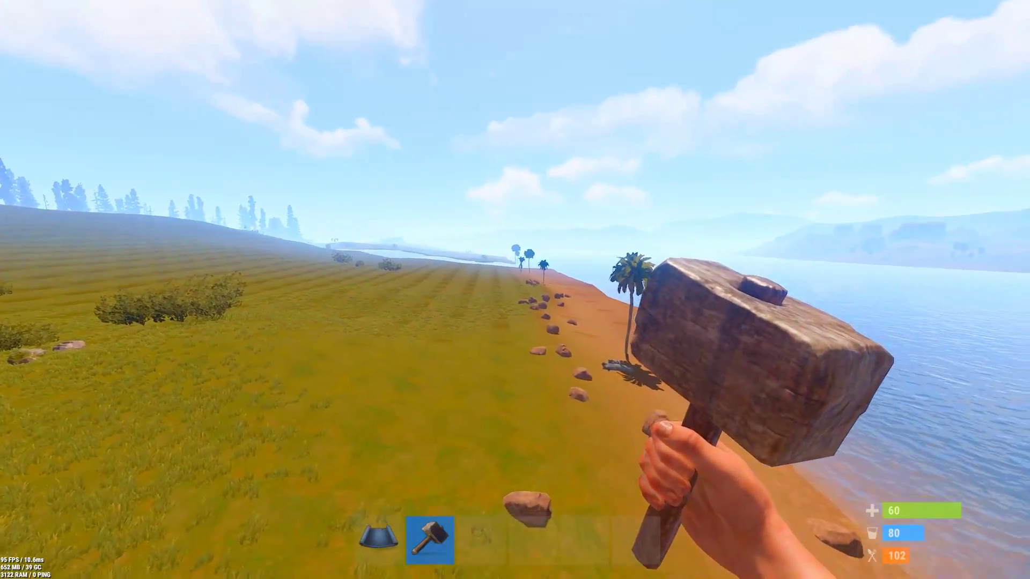
pyautogui.press('w')
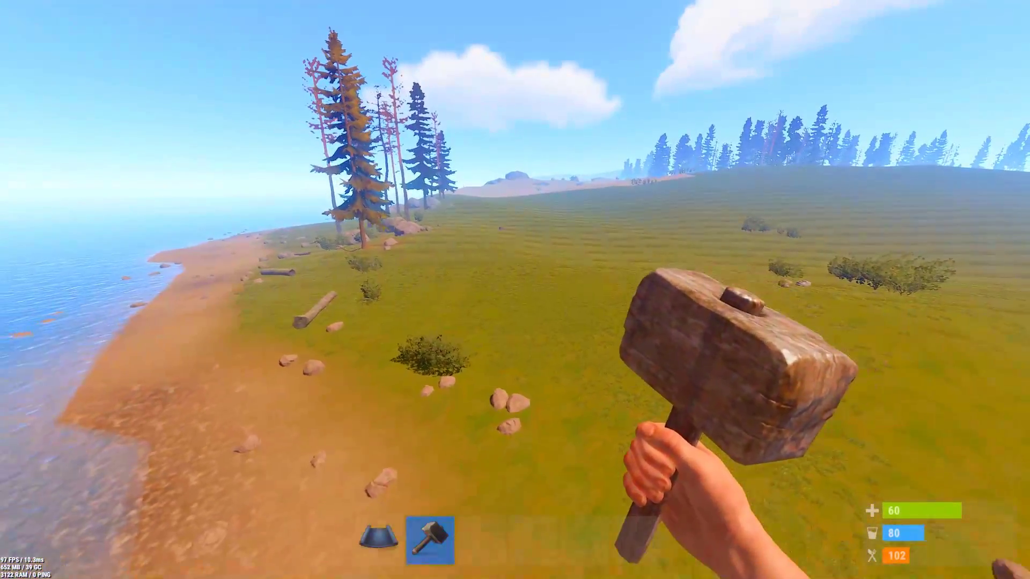
pyautogui.press('1')
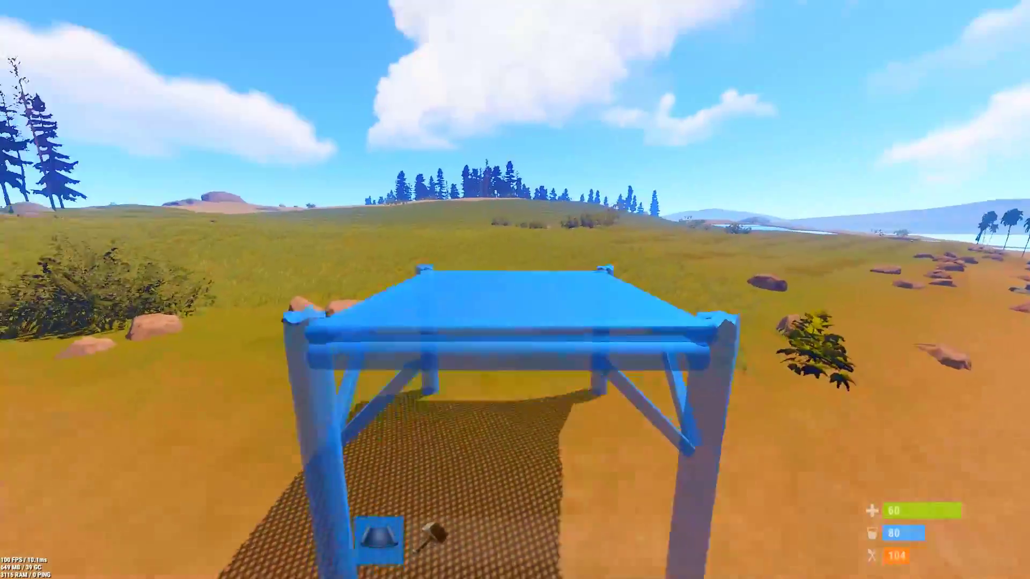